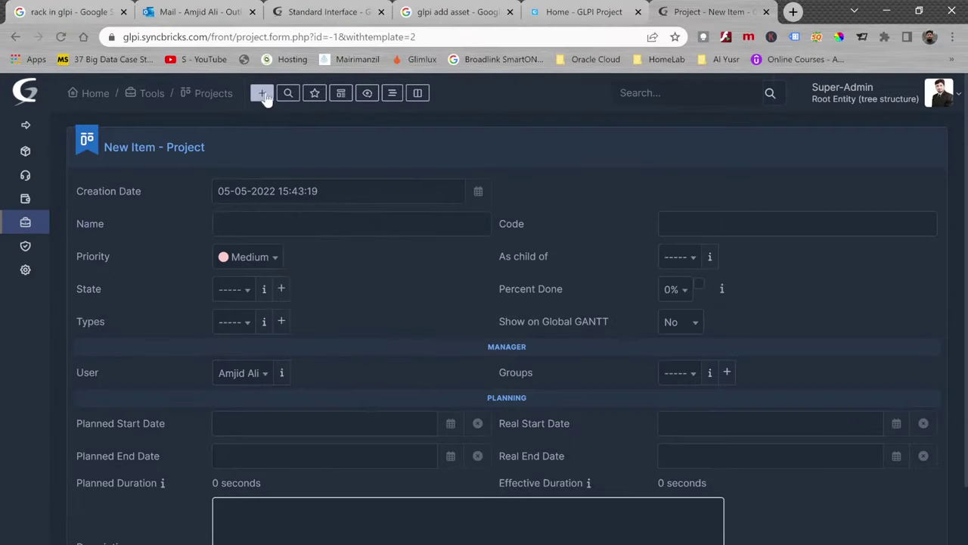
Step: Enter 'VMWare Upgrade' as the new GLPI project's name
left_click(352, 223)
type("VMWare Upgrade")
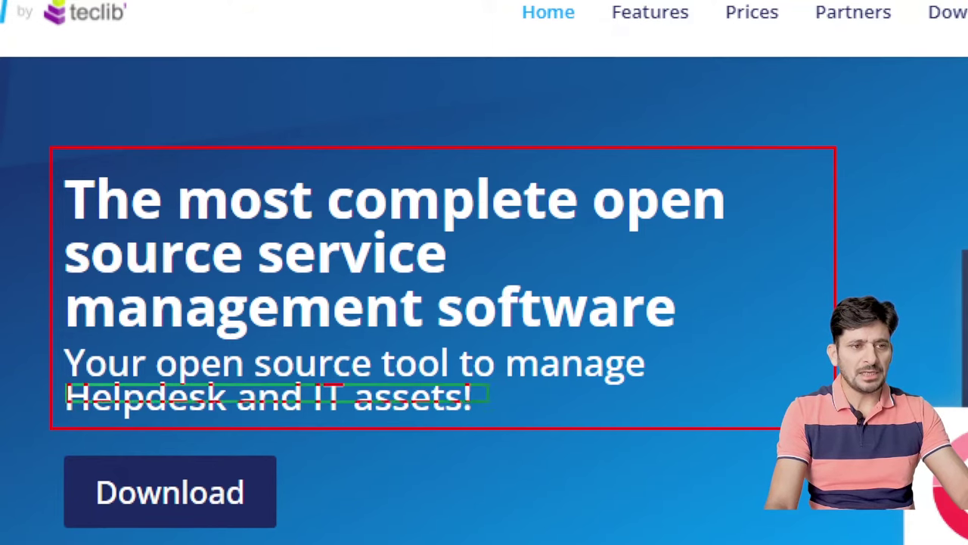
Step: Scroll the glpi-project.org homepage down to the CMDB feature section
scroll(293, 295, "down", 10)
scroll(259, 219, "up", 3)
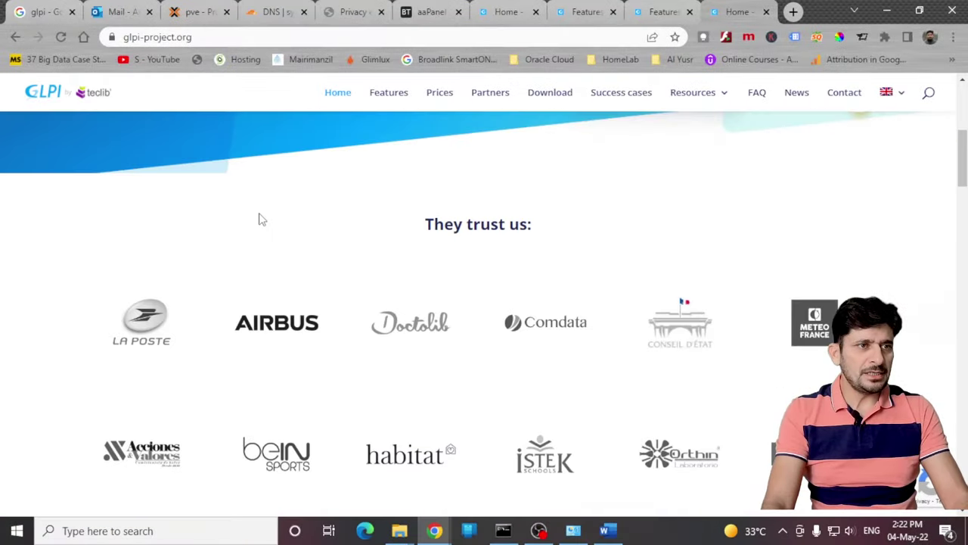
scroll(264, 222, "down", 2)
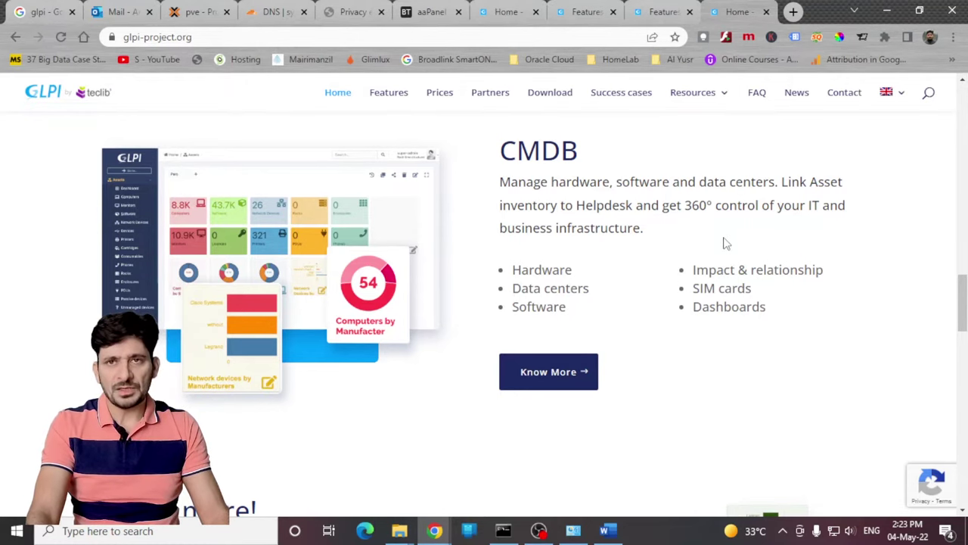
Step: Highlight Hardware, Software and Impact & relationship in the CMDB feature list
double_click(596, 280)
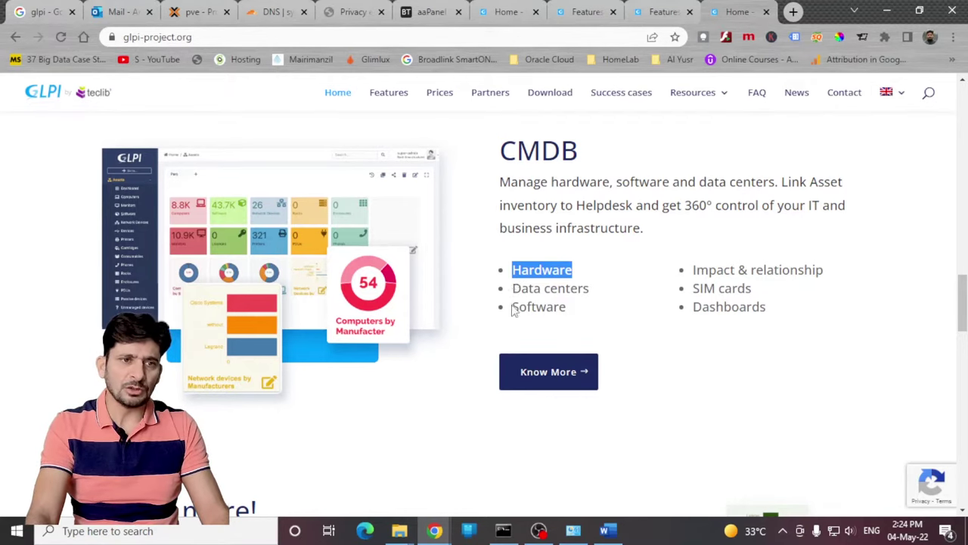
left_click_drag(513, 311, 585, 307)
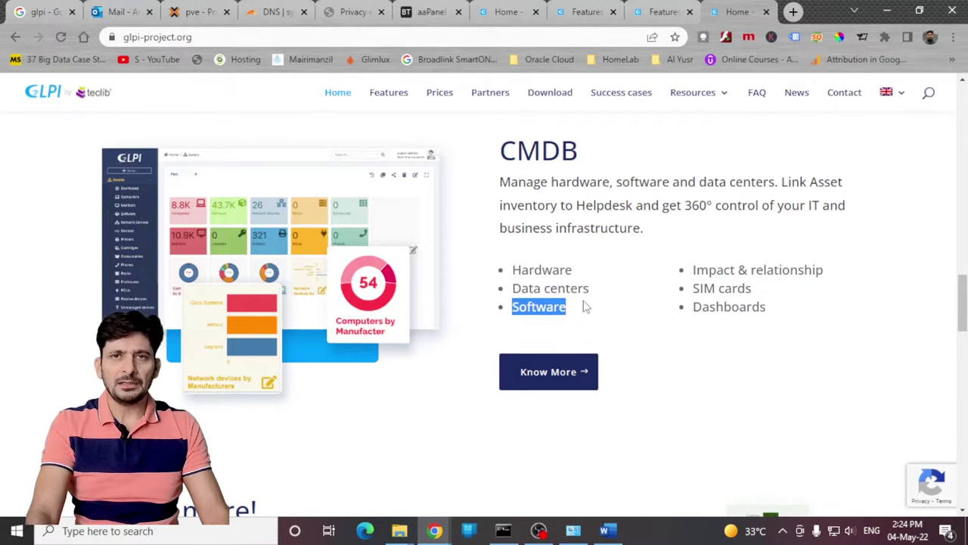
double_click(538, 309)
left_click_drag(699, 270, 825, 269)
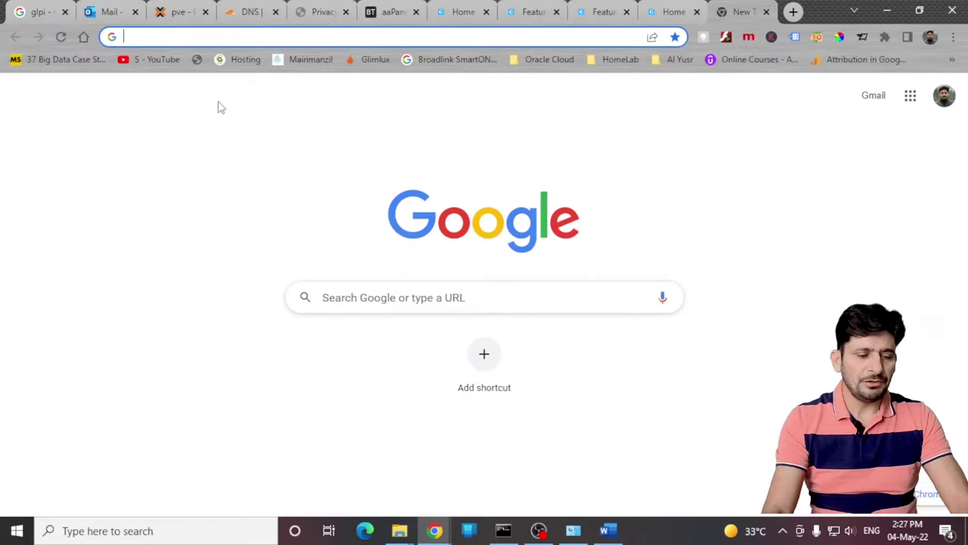
Step: Load glpi.syncbricks.com, then add it as a new aaPanel site with SSL requested
type("gl")
key("Return")
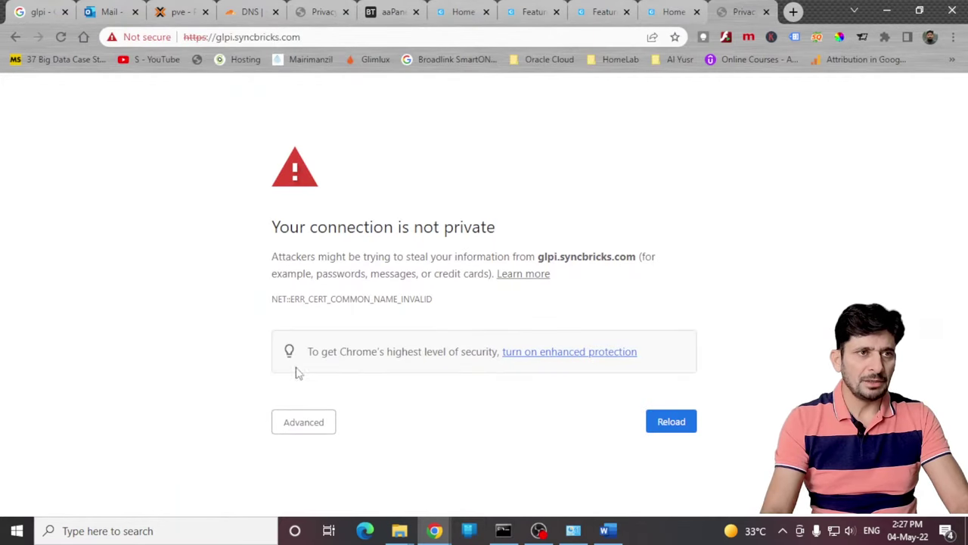
left_click(378, 13)
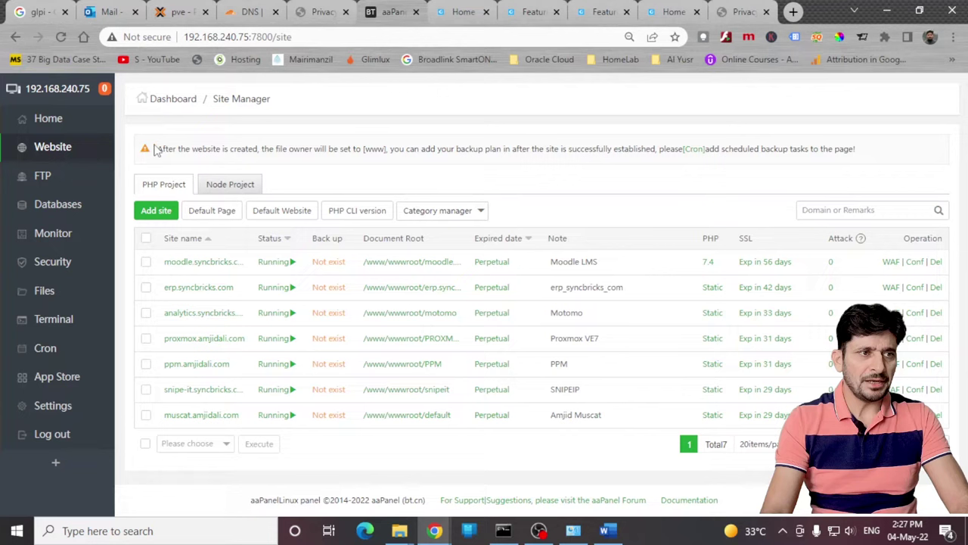
left_click(157, 211)
left_click(470, 188)
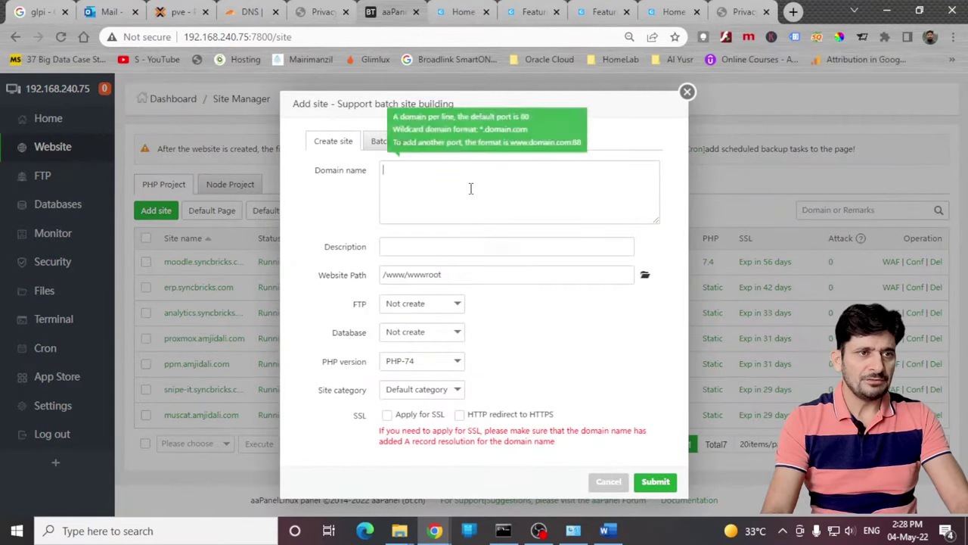
type("glpi.sy")
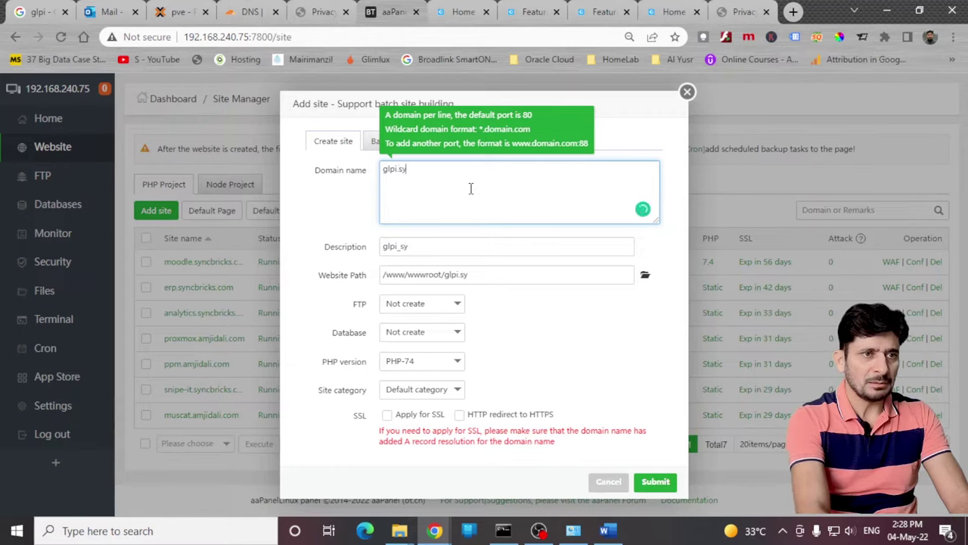
type("ncbricks.com")
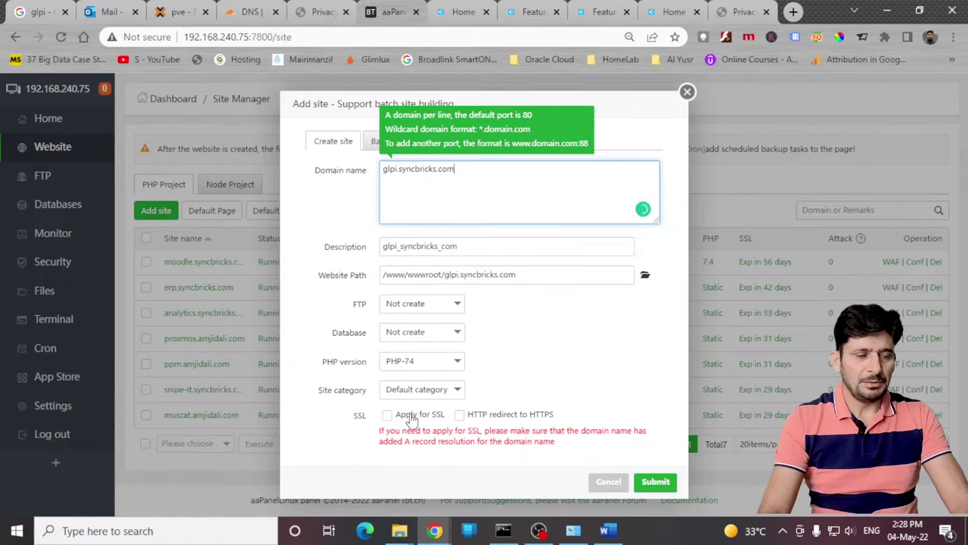
left_click(411, 418)
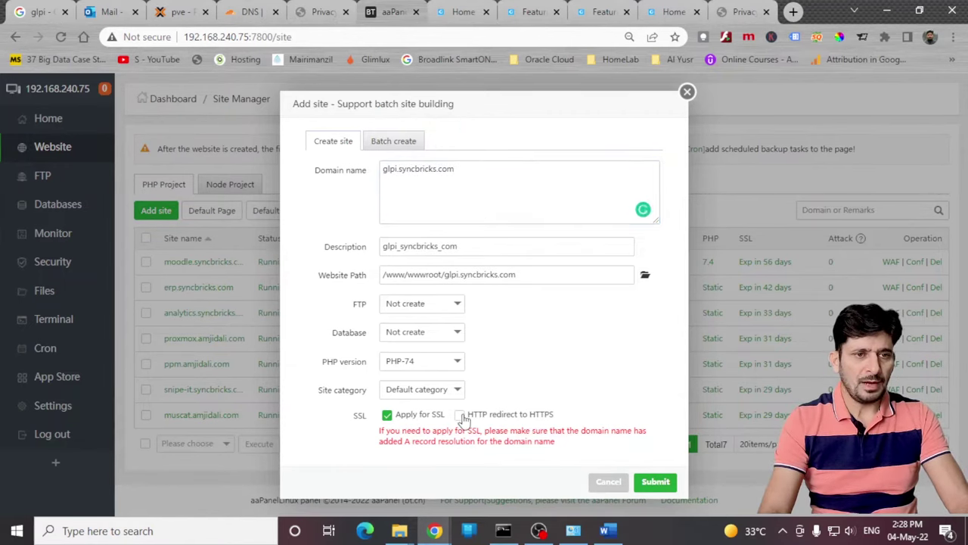
left_click(655, 485)
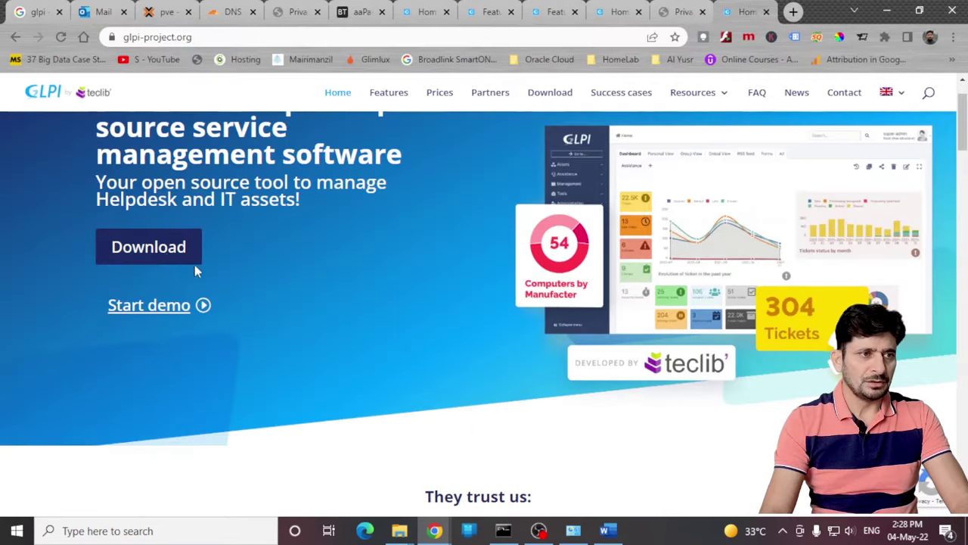
Step: Download the GLPI 10.0 archive from the glpi-project.org downloads page
left_click(169, 259)
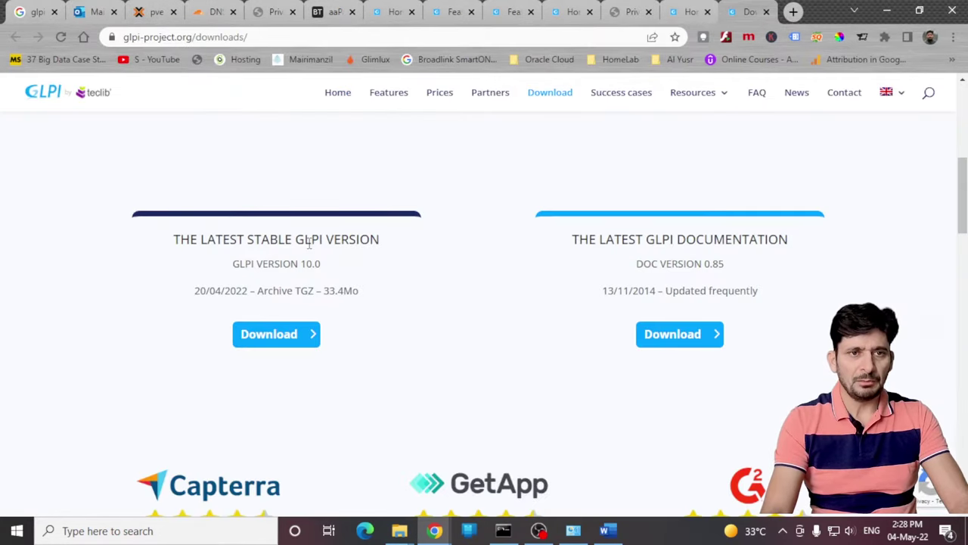
left_click(274, 337)
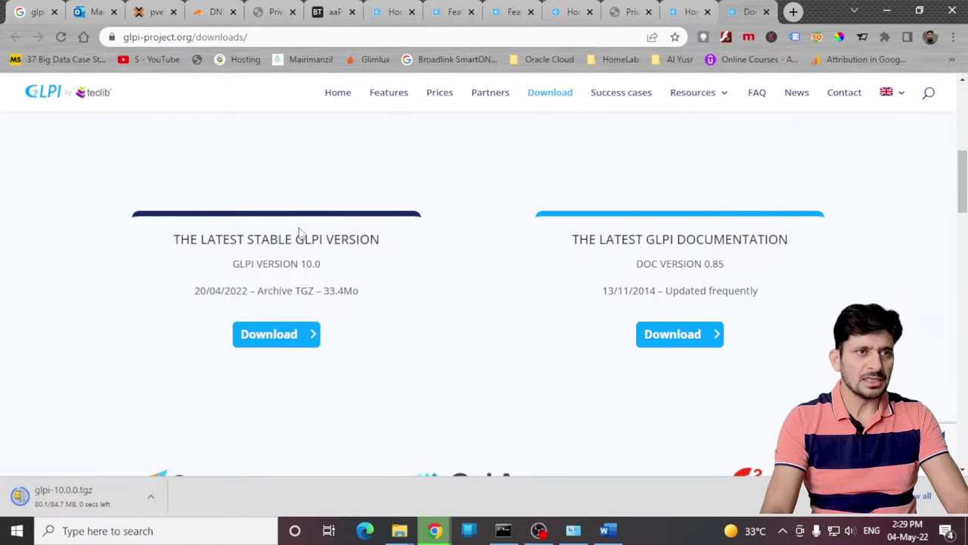
key("ctrl+6")
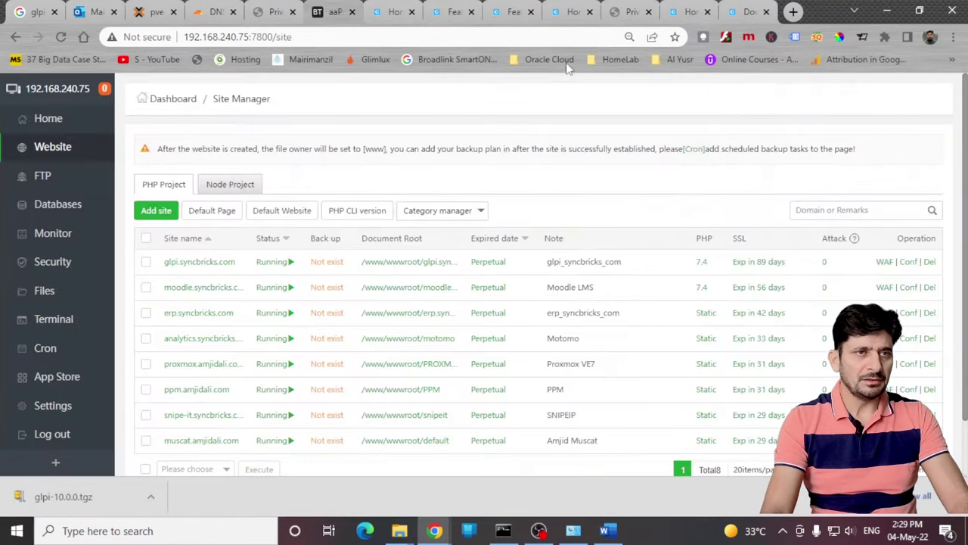
Step: Reload glpi.syncbricks.com and place its tab beside the aaPanel tab
left_click(619, 12)
left_click(411, 36)
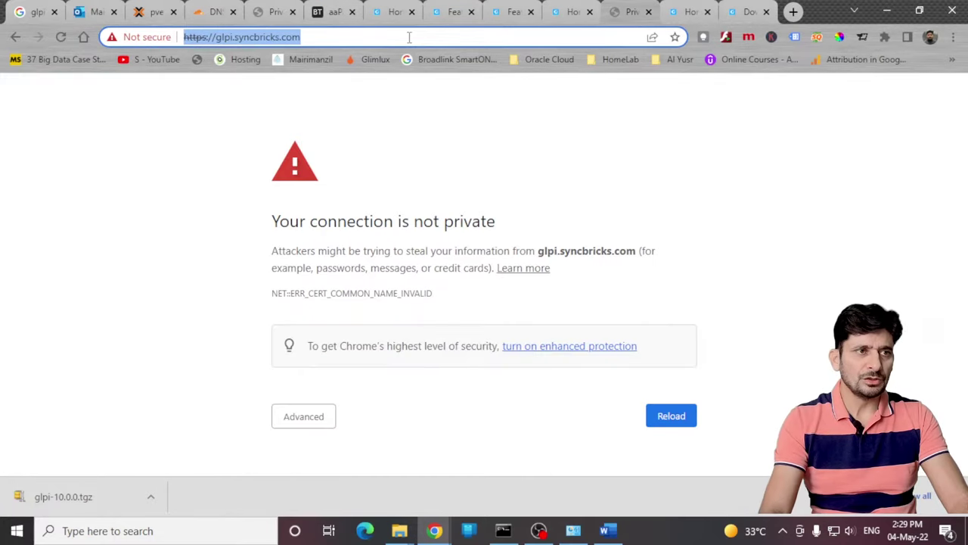
type("glpi.syncbricks.com")
key("Return")
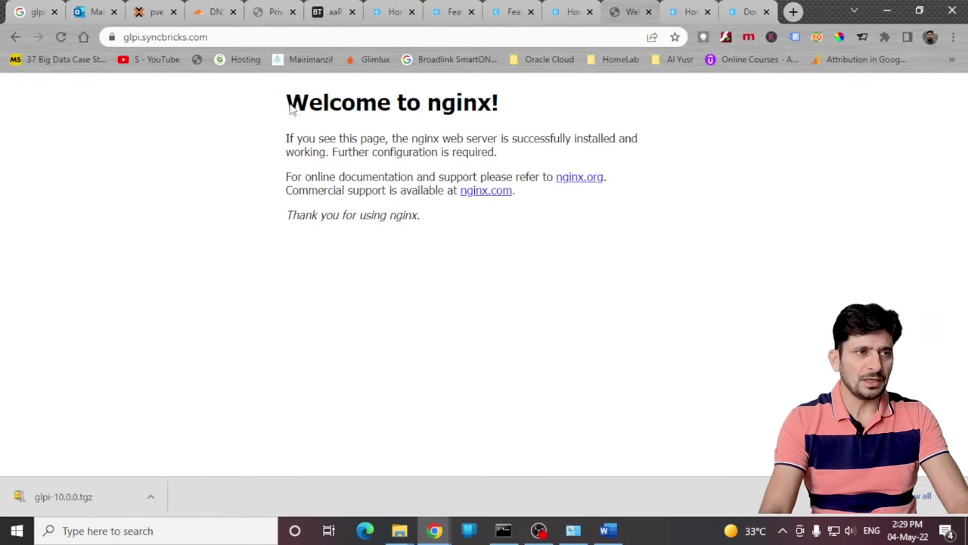
key("ctrl+shift+Page_Up")
key("ctrl+shift+Page_Up")
key("ctrl+shift+Page_Up")
key("ctrl+shift+Page_Up")
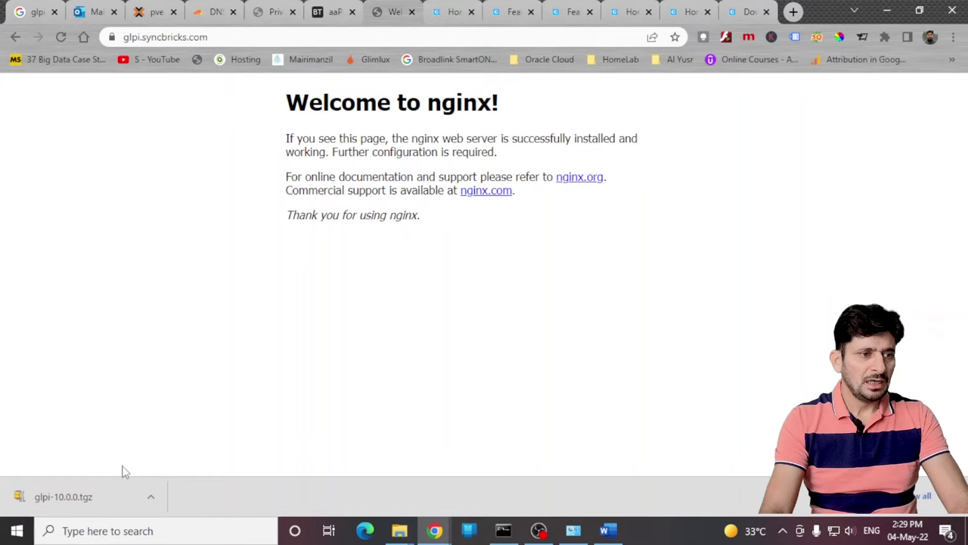
left_click(333, 13)
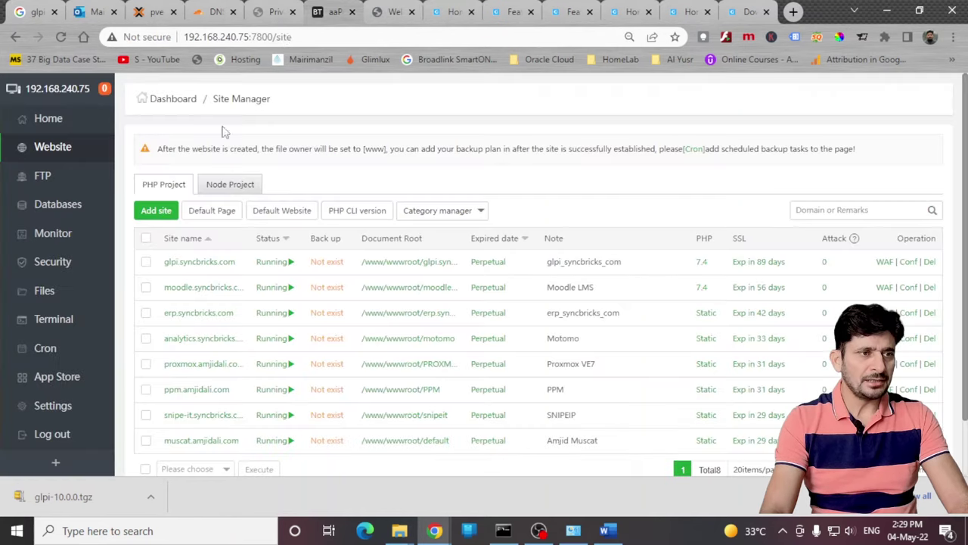
Step: Upload glpi-10.0.0.tgz into the site's document root and unzip it
left_click(416, 264)
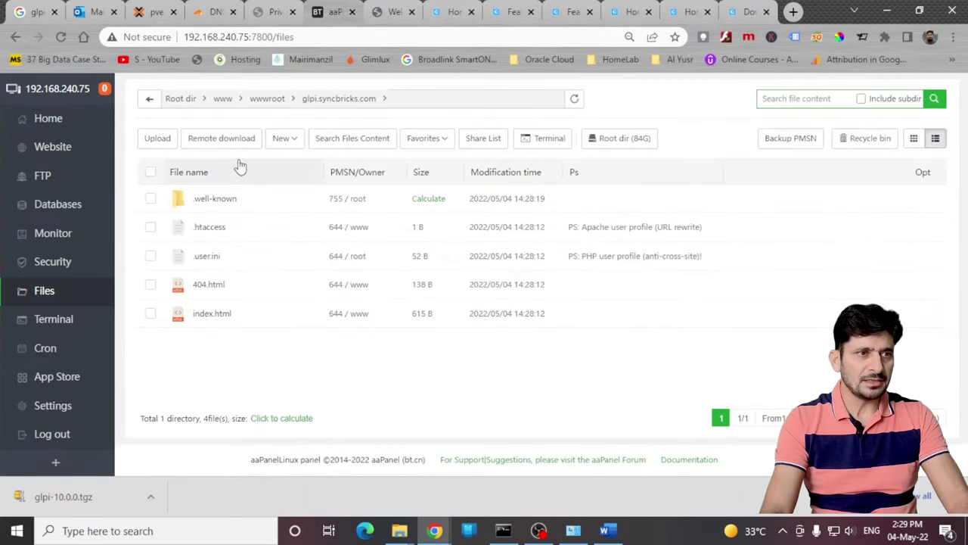
left_click(157, 138)
mouse_move(342, 175)
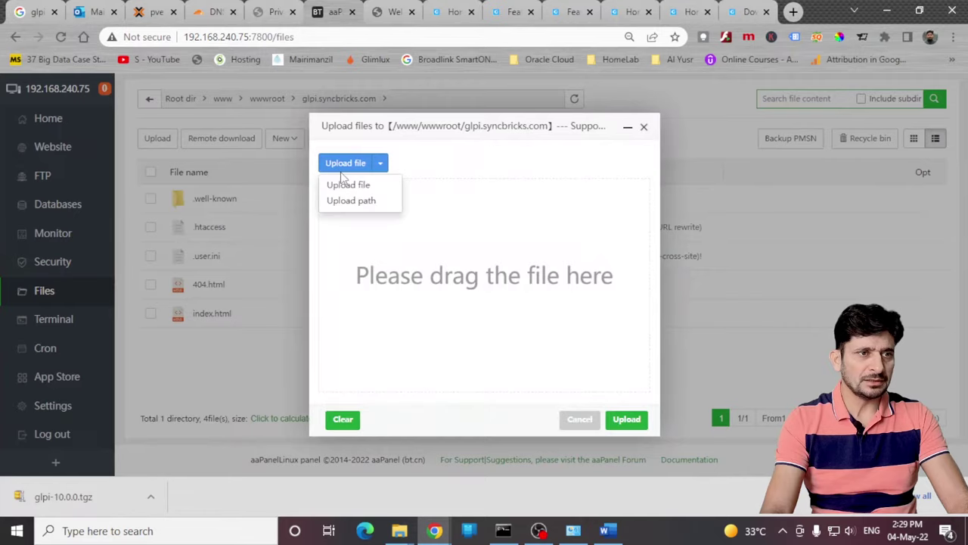
left_click(626, 419)
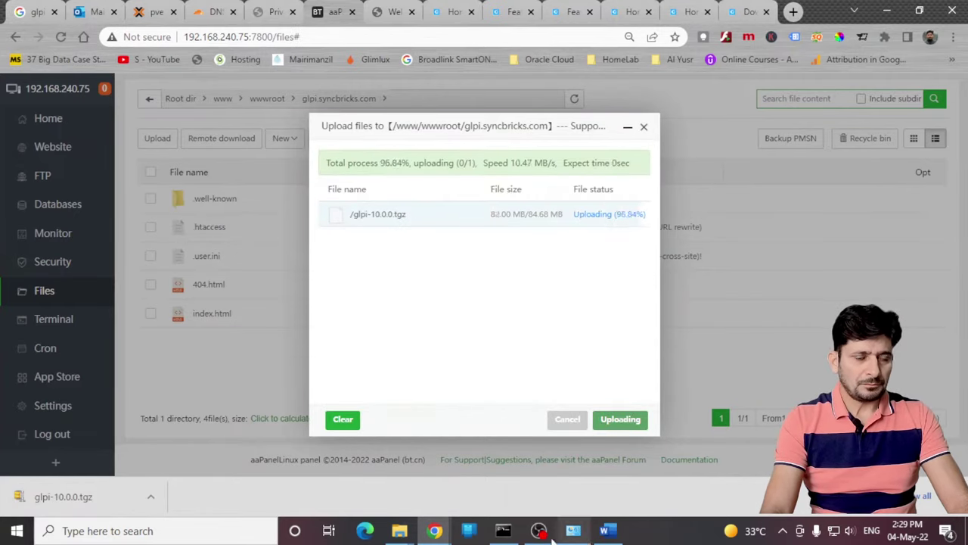
right_click(216, 322)
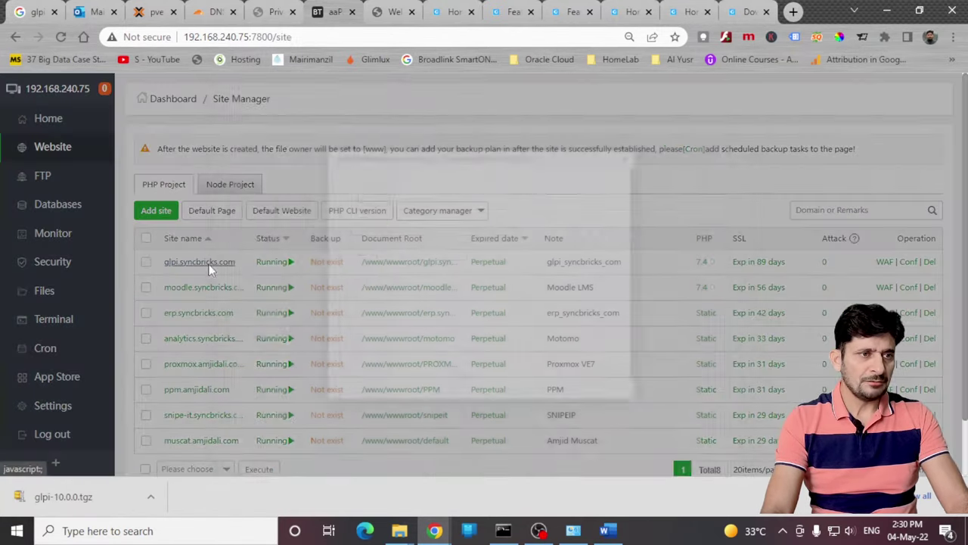
Step: Change the site directory to the unpacked GLPI folder and reload the site's GLPI setup page
left_click(209, 264)
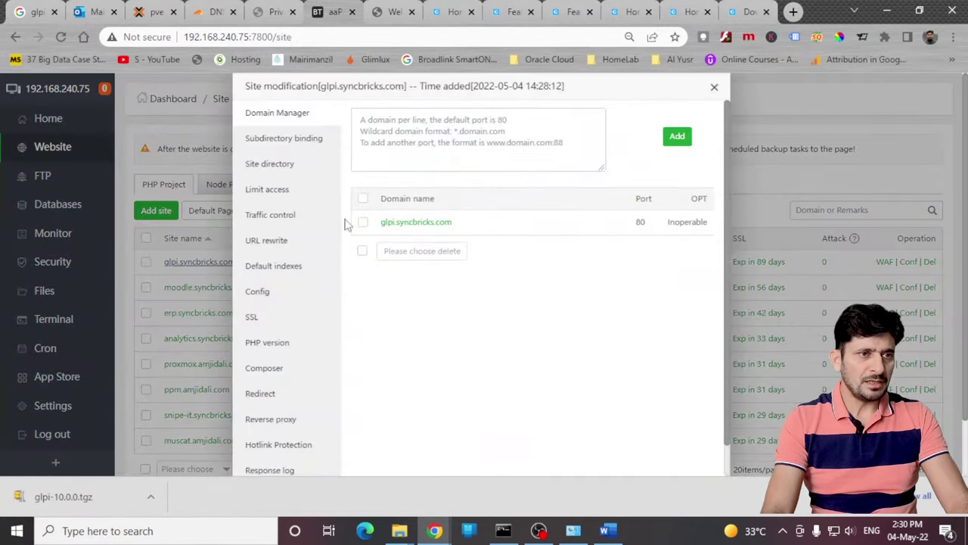
left_click(281, 165)
left_click(575, 171)
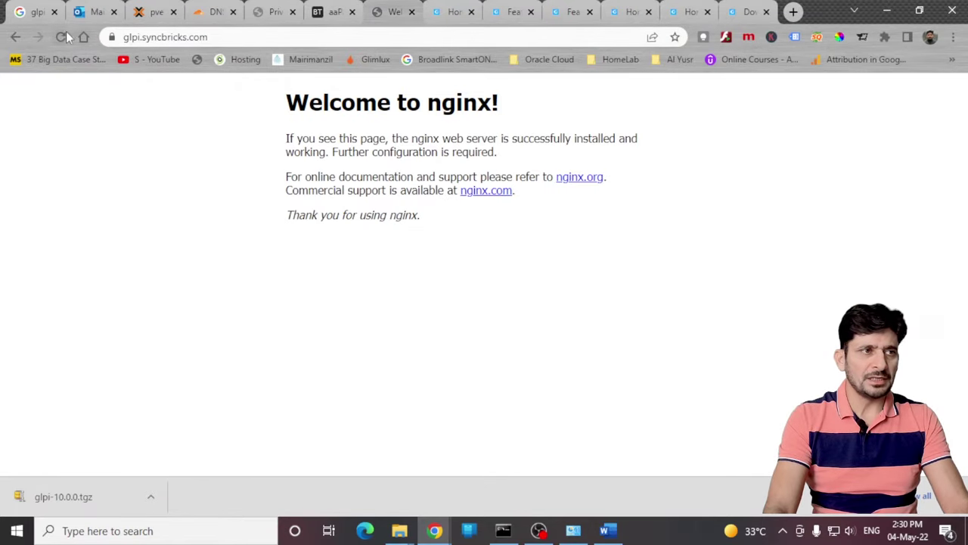
left_click(62, 37)
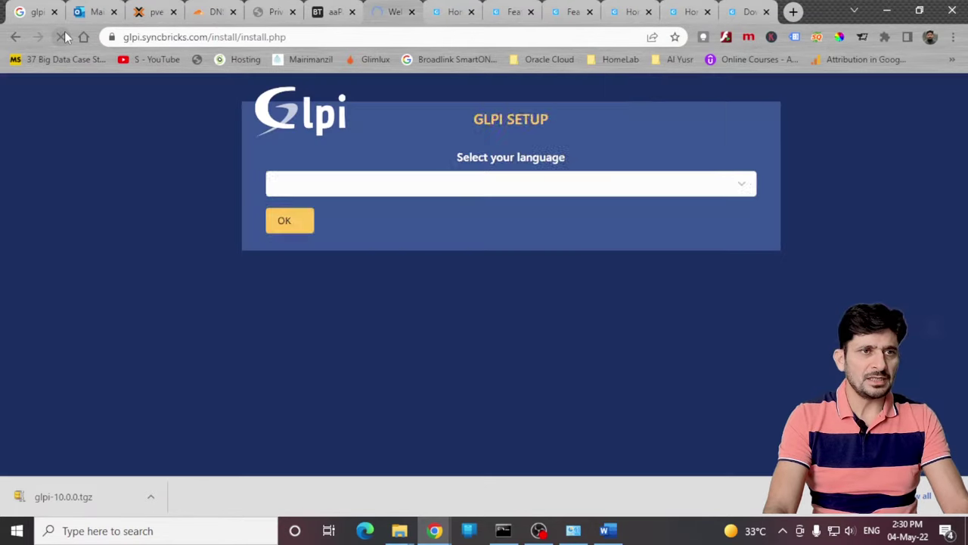
left_click(670, 64)
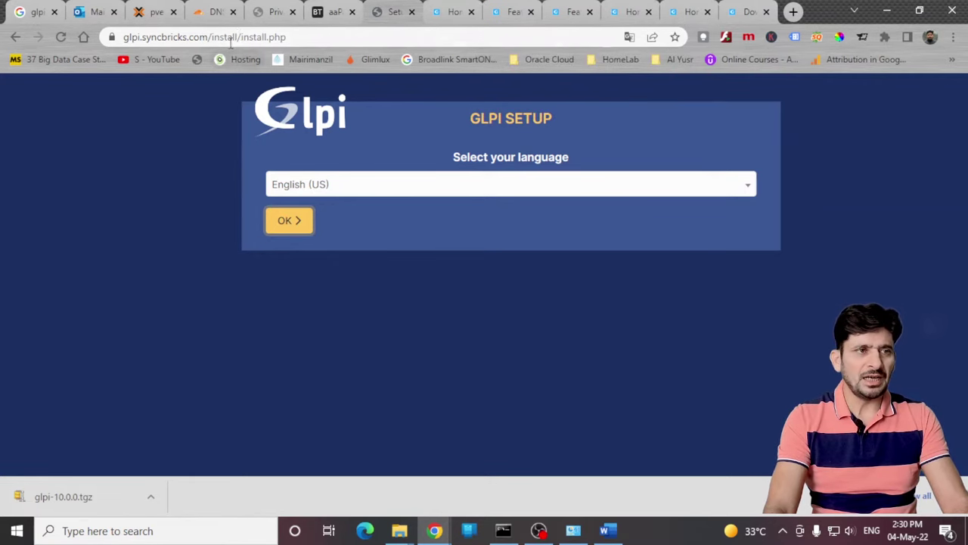
left_click(327, 13)
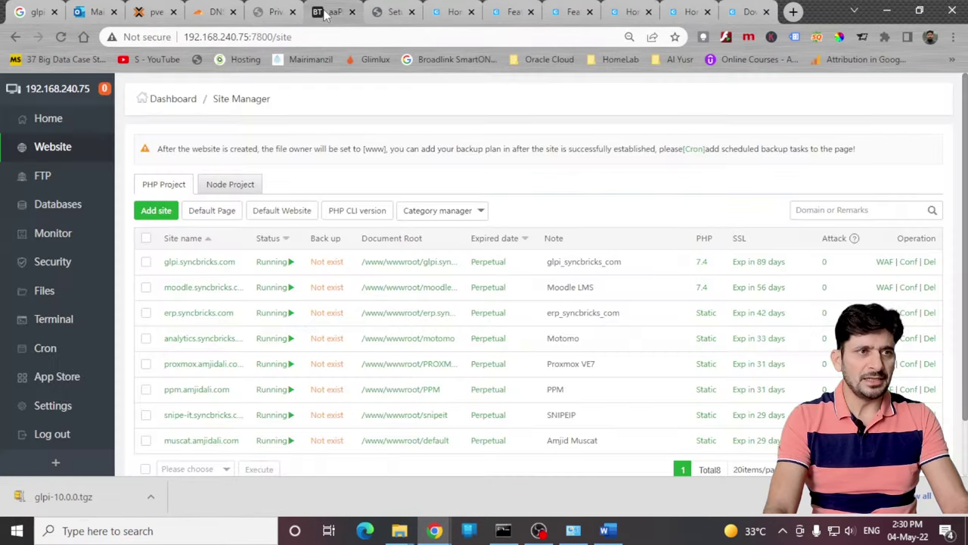
Step: Create database glpidb with user glpiUser, copying the name, user and generated password for later
left_click(45, 206)
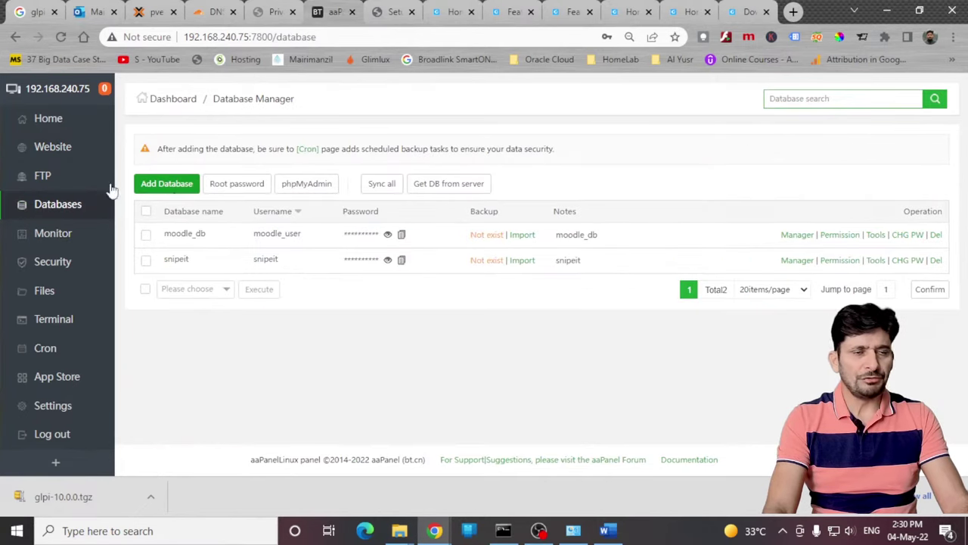
left_click(182, 185)
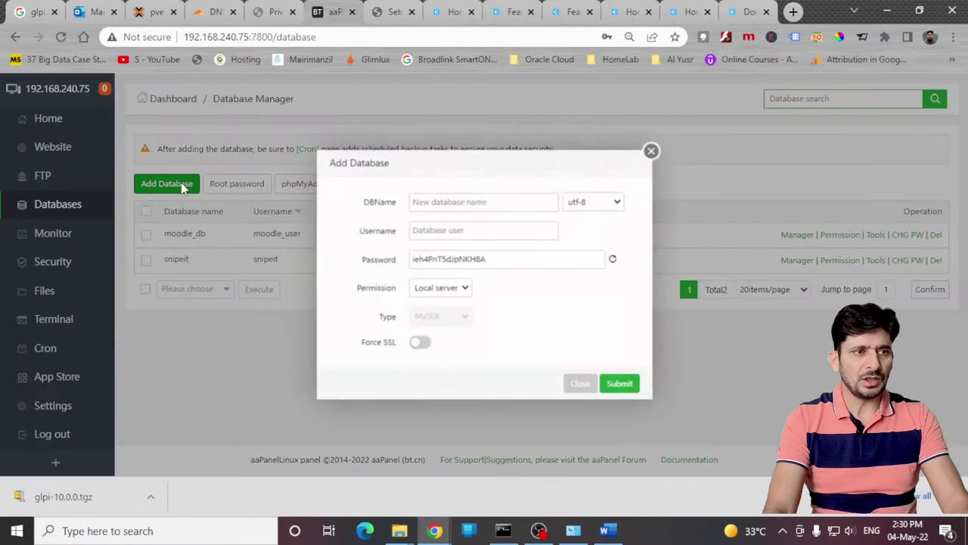
left_click(433, 204)
type("g")
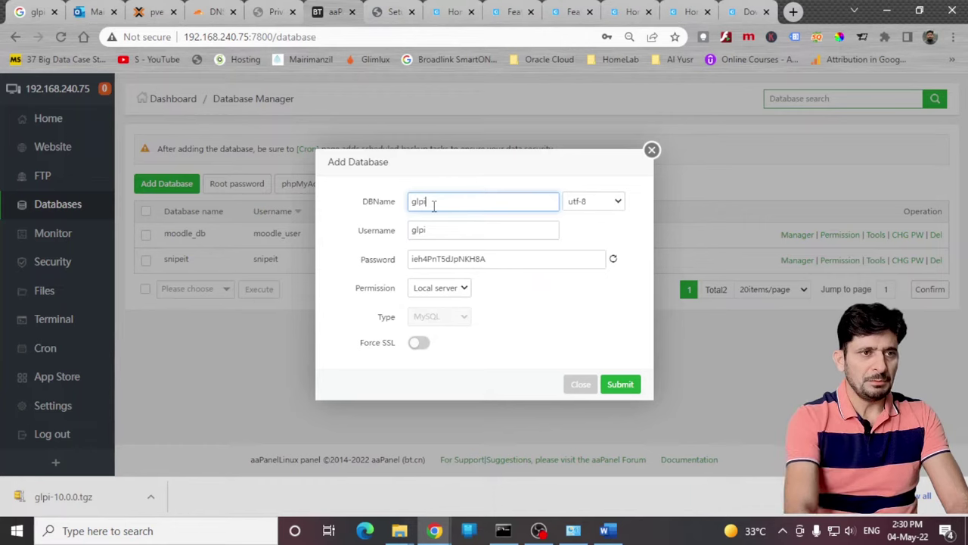
type("lpi")
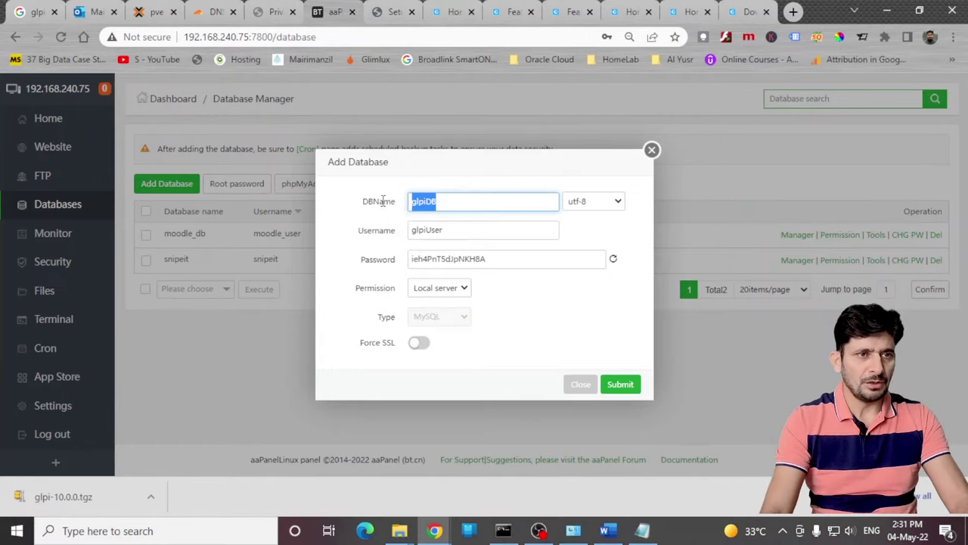
key("alt+Tab")
left_click(471, 174)
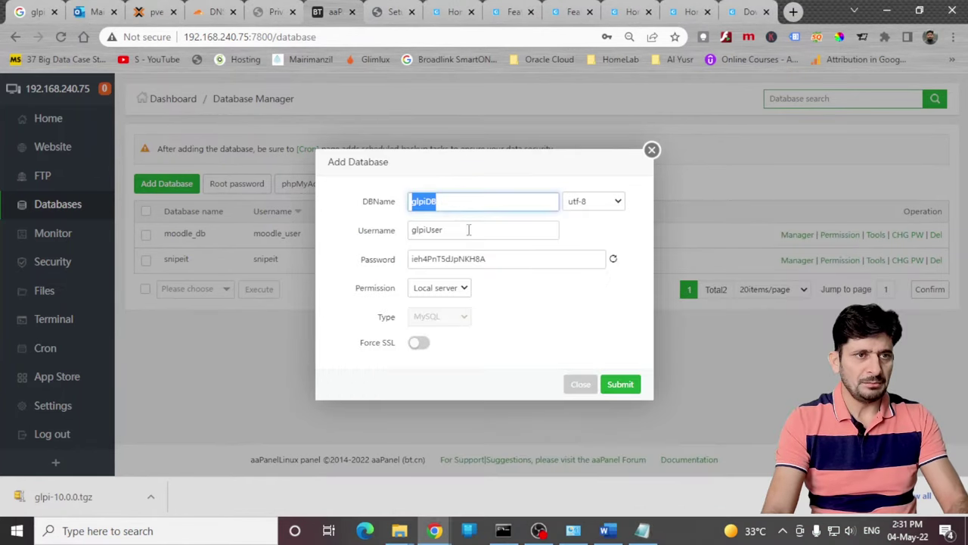
key("alt+Tab")
key("alt+Tab")
left_click_drag(495, 261, 351, 269)
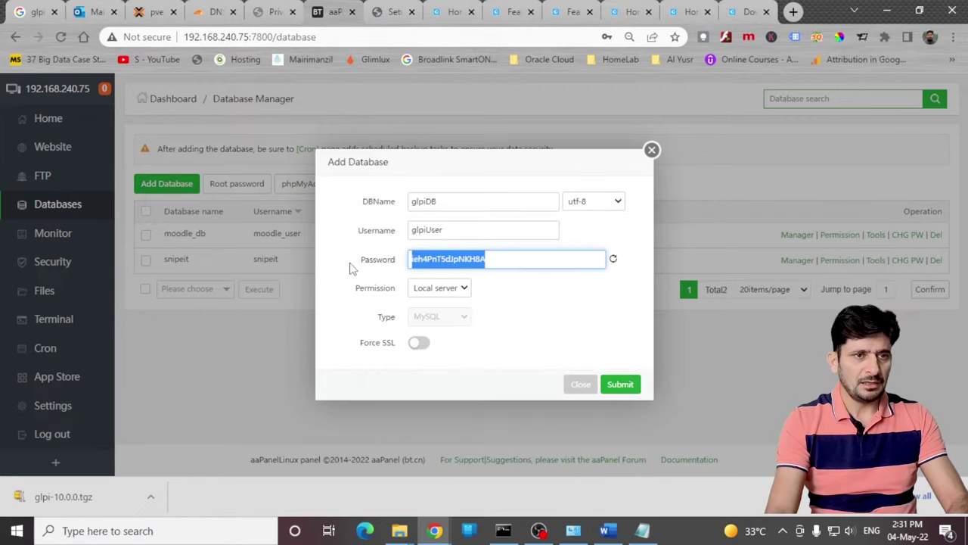
key("alt+Tab")
key("alt+Tab")
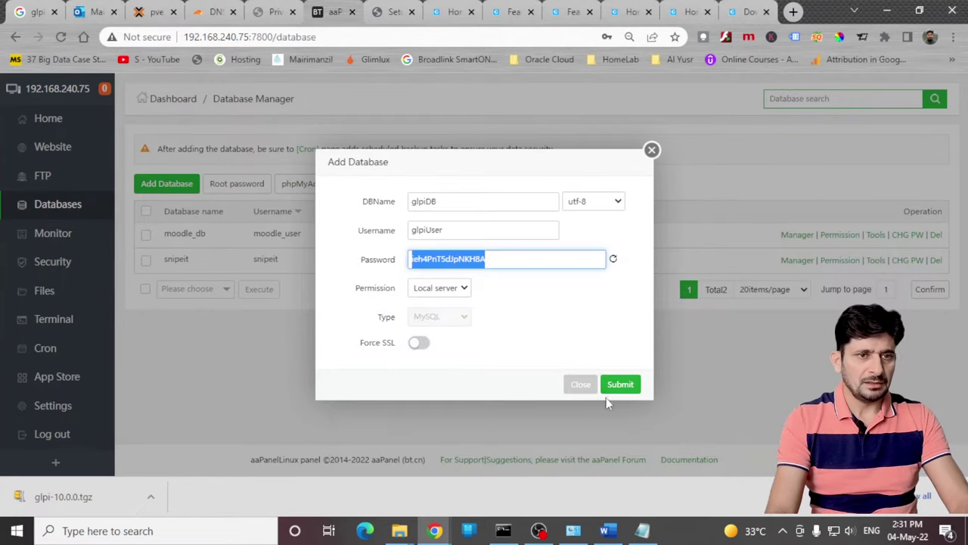
left_click(620, 385)
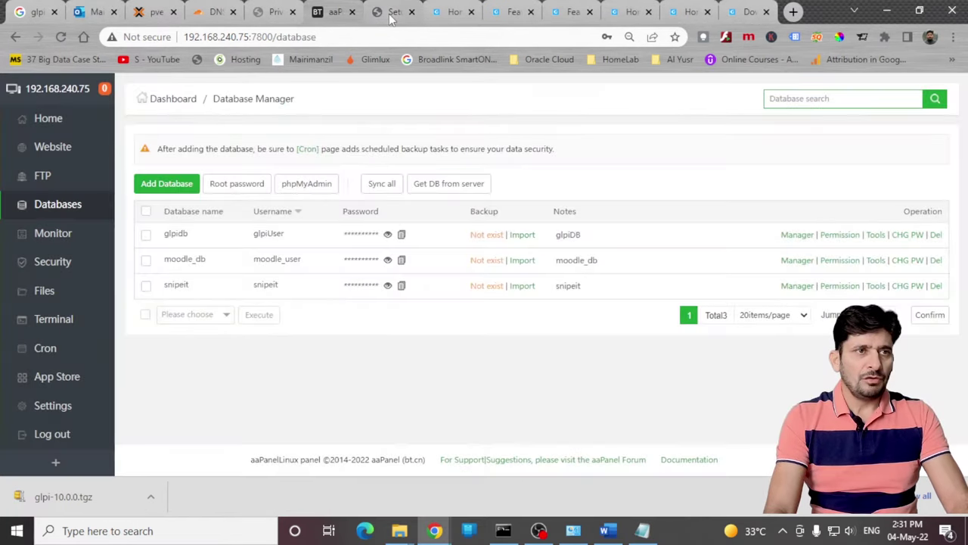
Step: Choose English (US), accept the GPL licence and start a fresh GLPI installation
left_click(390, 12)
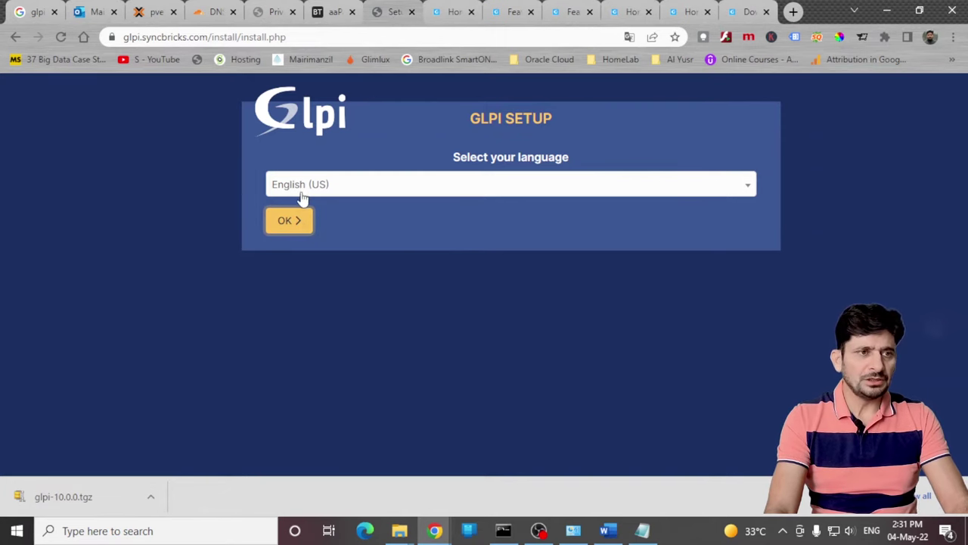
left_click(298, 221)
left_click(339, 414)
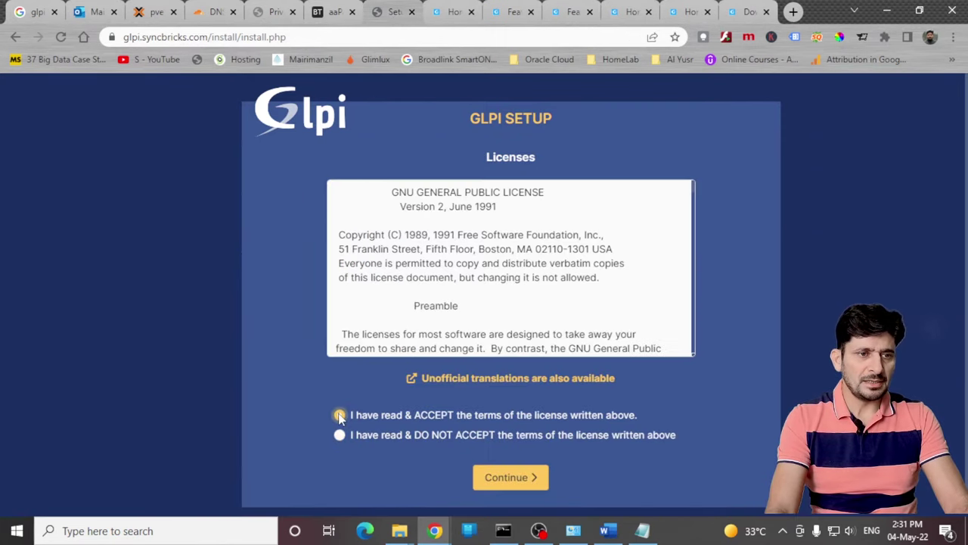
left_click(481, 478)
left_click(480, 271)
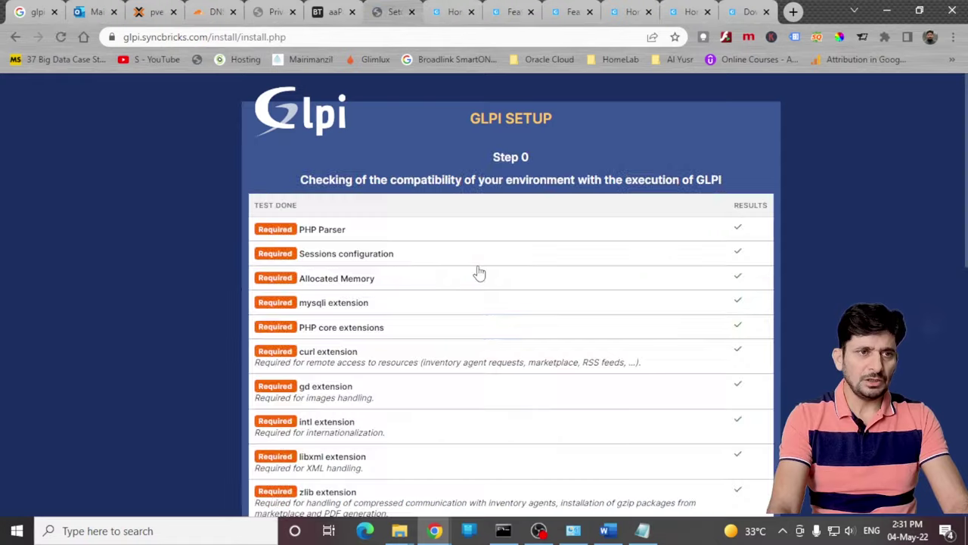
Step: Review the Step 0 compatibility results, scrolling through them and enlarging the page text
left_click_drag(309, 181, 737, 184)
left_click(697, 179)
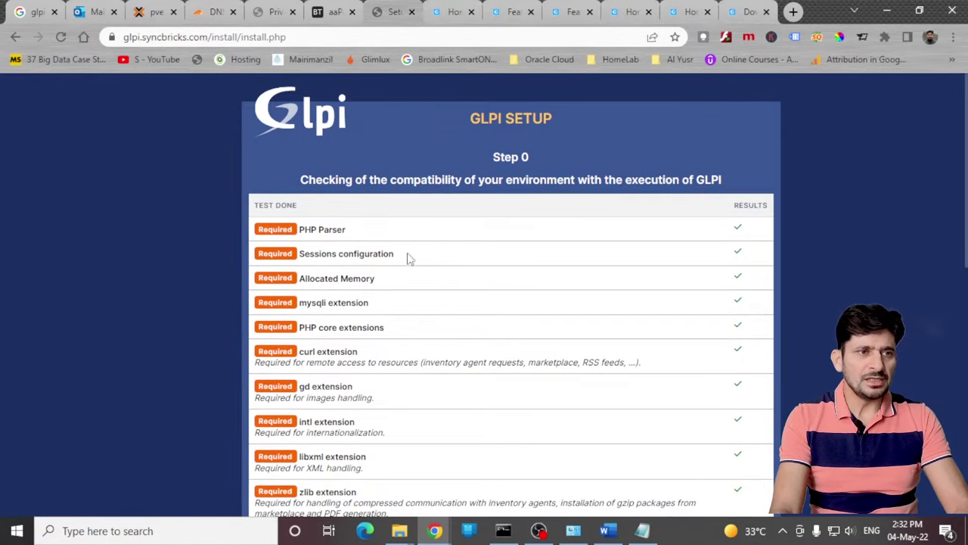
scroll(408, 259, "down", 1)
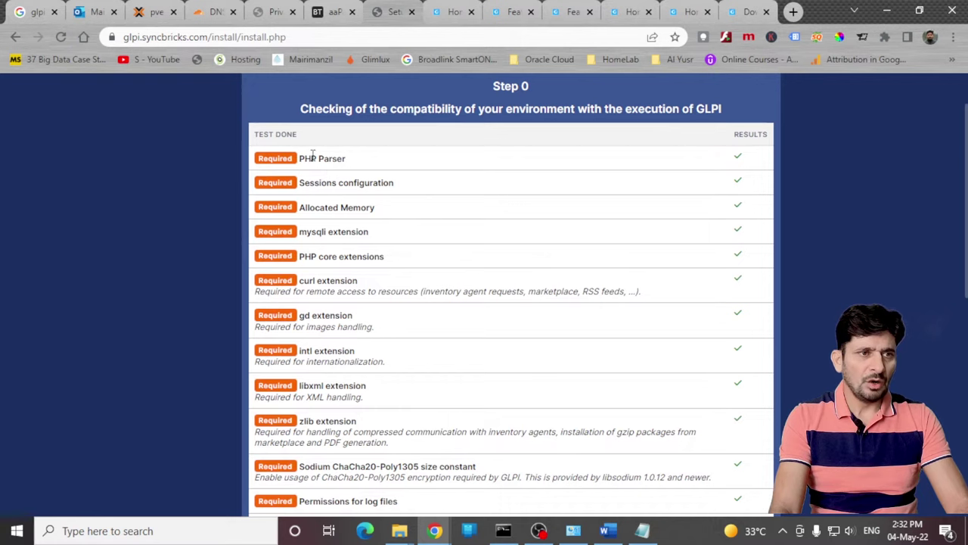
scroll(381, 209, "down", 1)
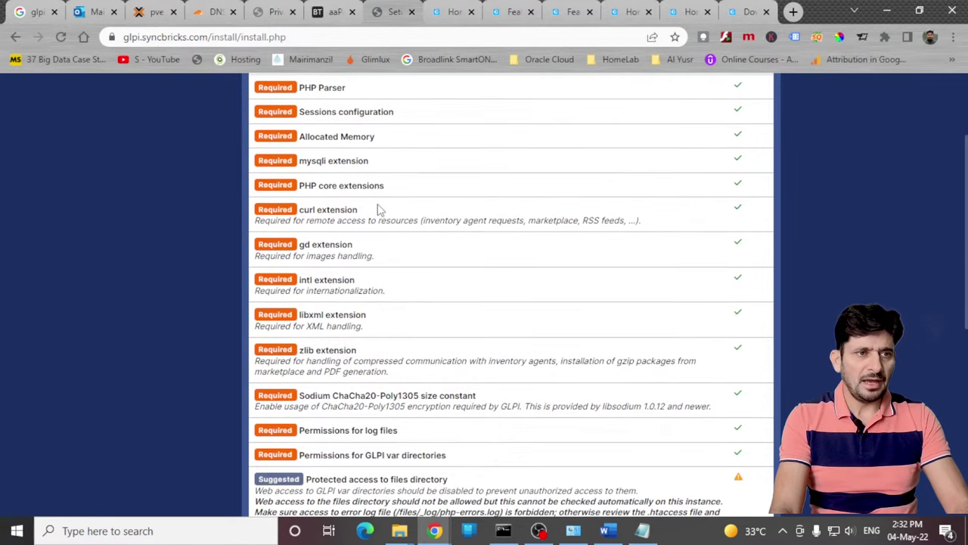
scroll(605, 238, "down", 4)
key("ctrl+plus")
key("ctrl+plus")
key("ctrl+plus")
key("ctrl+plus")
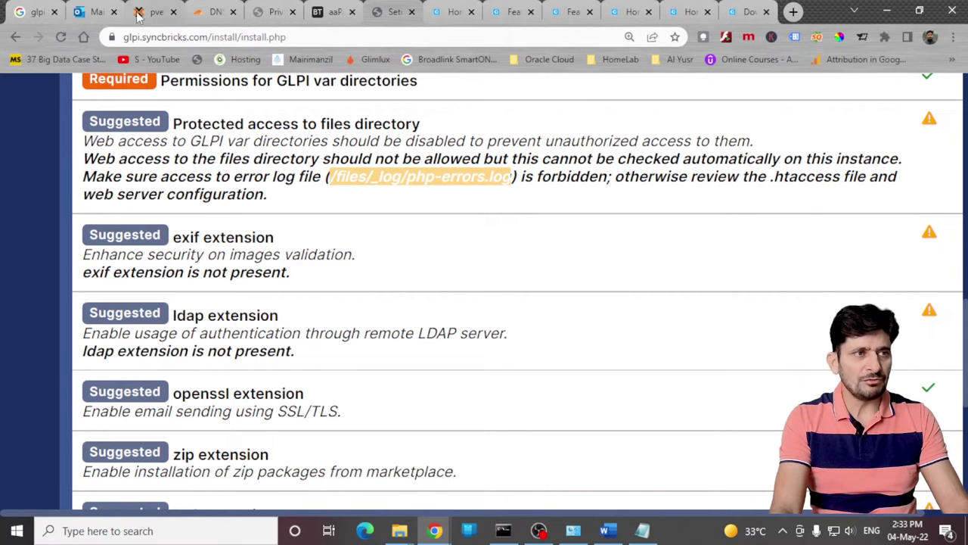
Step: Install the exif extension for PHP 7.4, then note bz2 still missing in GLPI's check
left_click(325, 14)
left_click(44, 377)
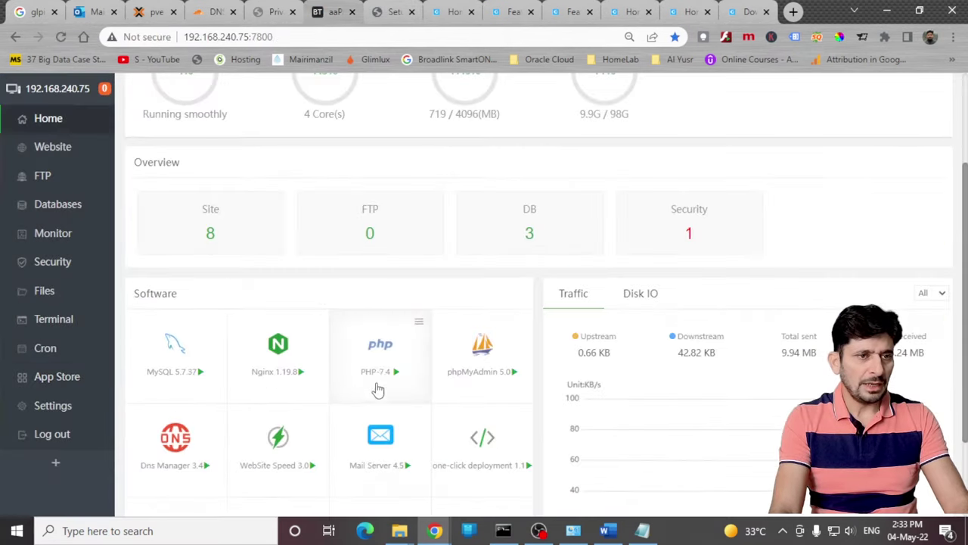
left_click(379, 371)
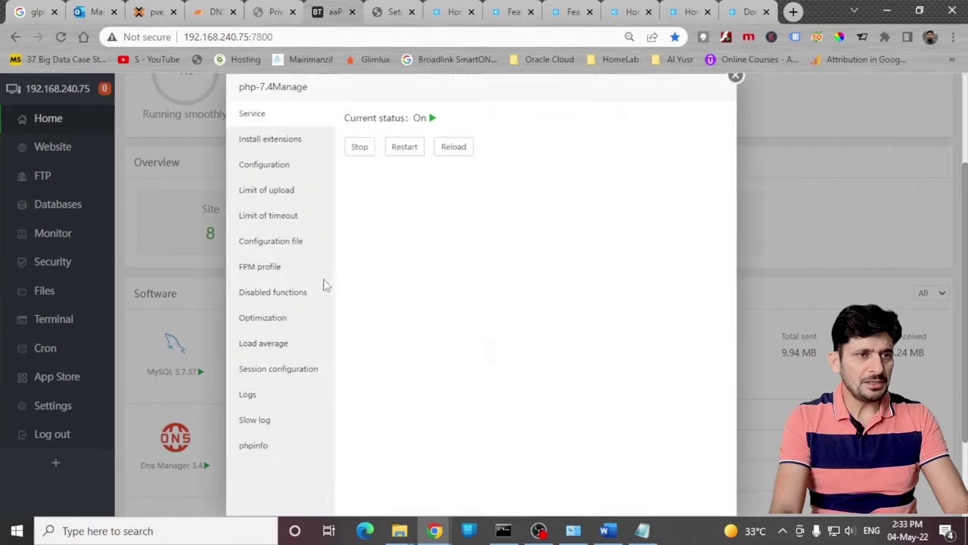
left_click(270, 140)
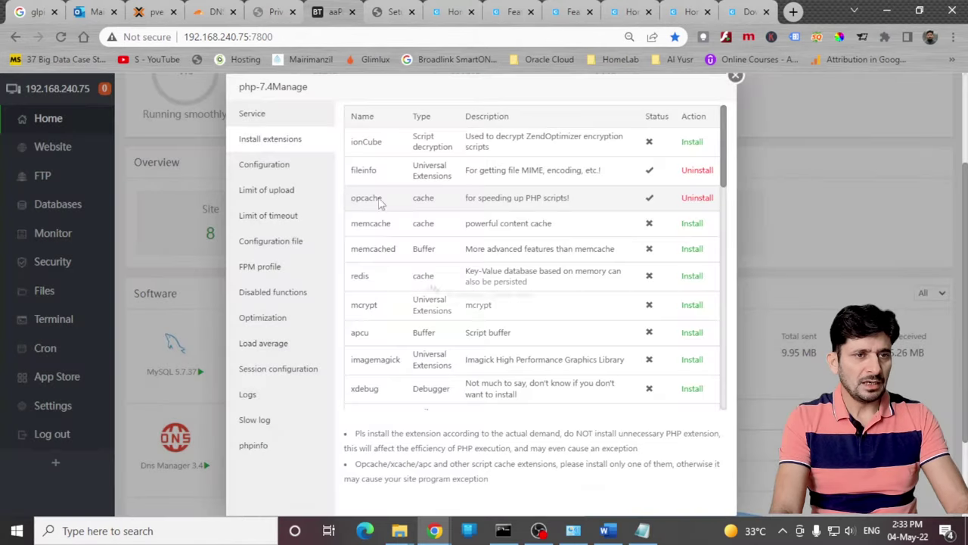
key("ctrl+f")
type("exif")
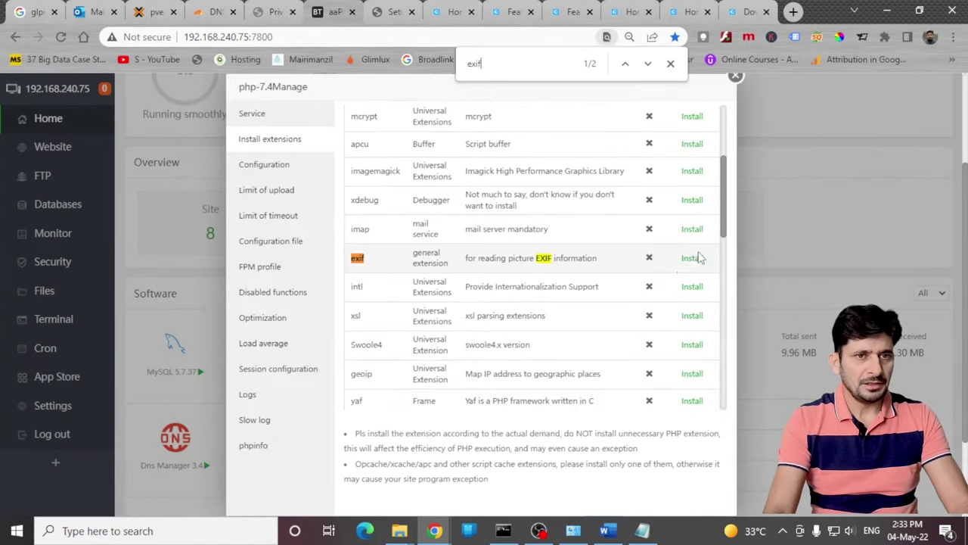
left_click(690, 258)
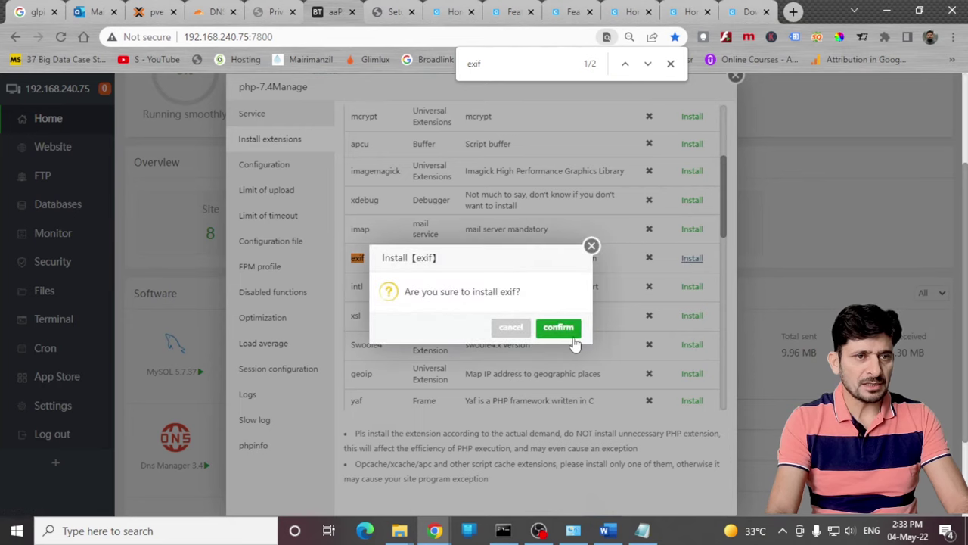
left_click(559, 327)
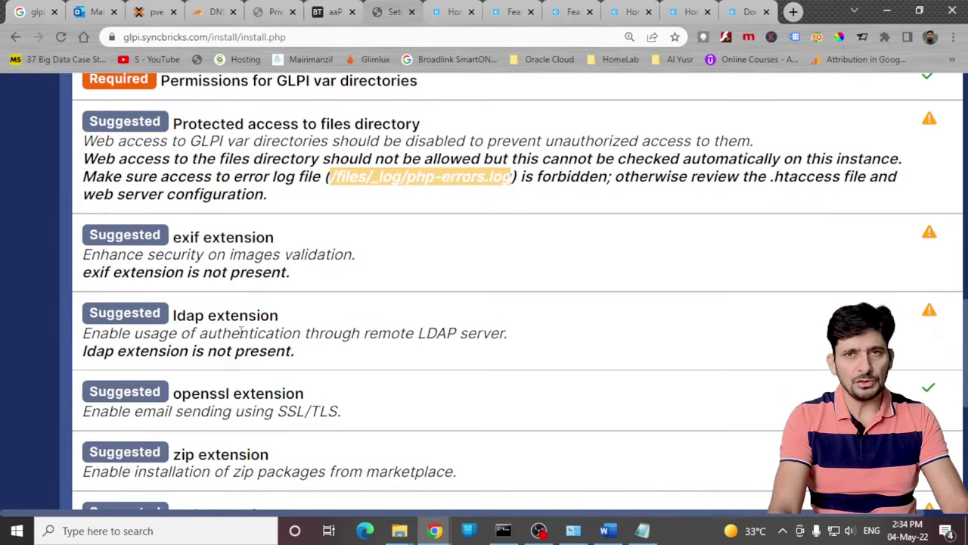
scroll(203, 387, "down", 1)
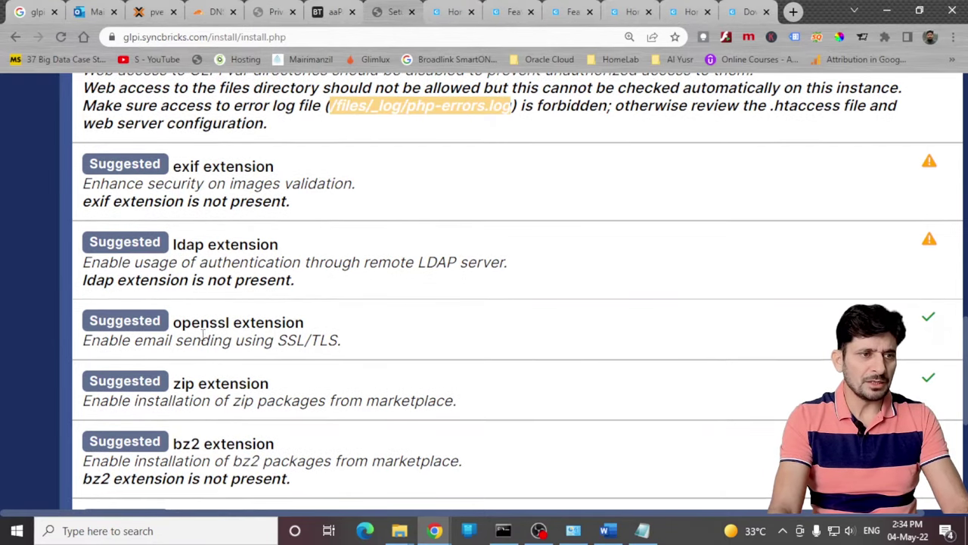
left_click_drag(262, 294, 284, 293)
key("ctrl+c")
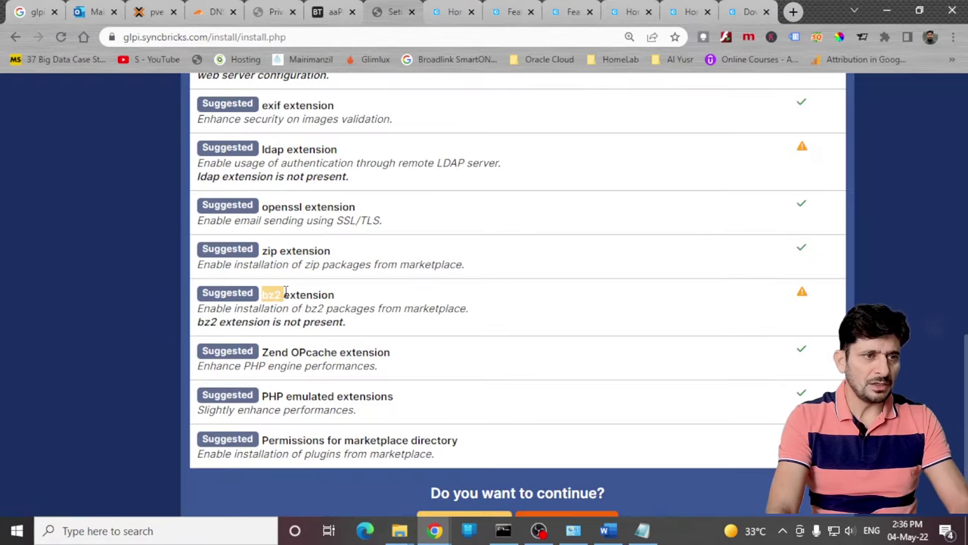
Step: Install the bz2 extension from PHP 7.4's extension list
left_click(324, 12)
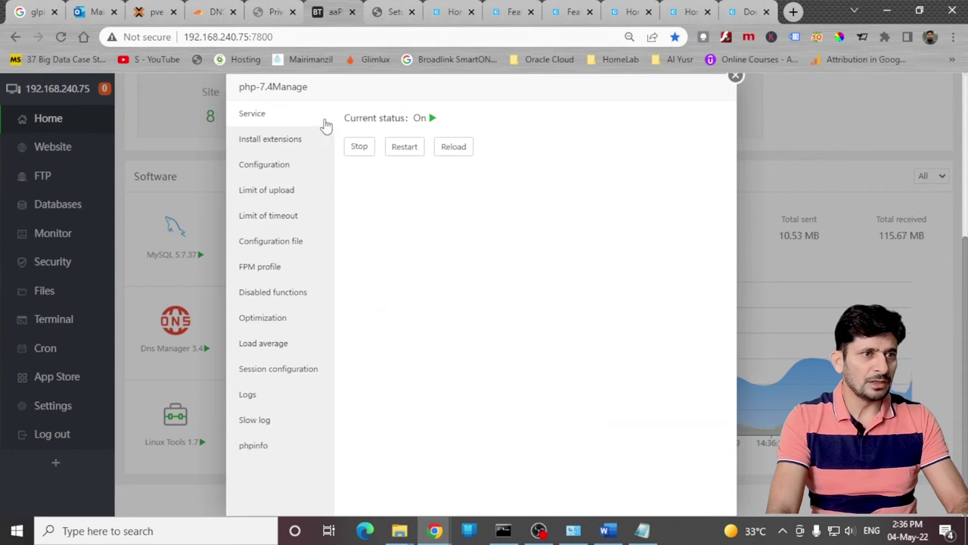
left_click(280, 141)
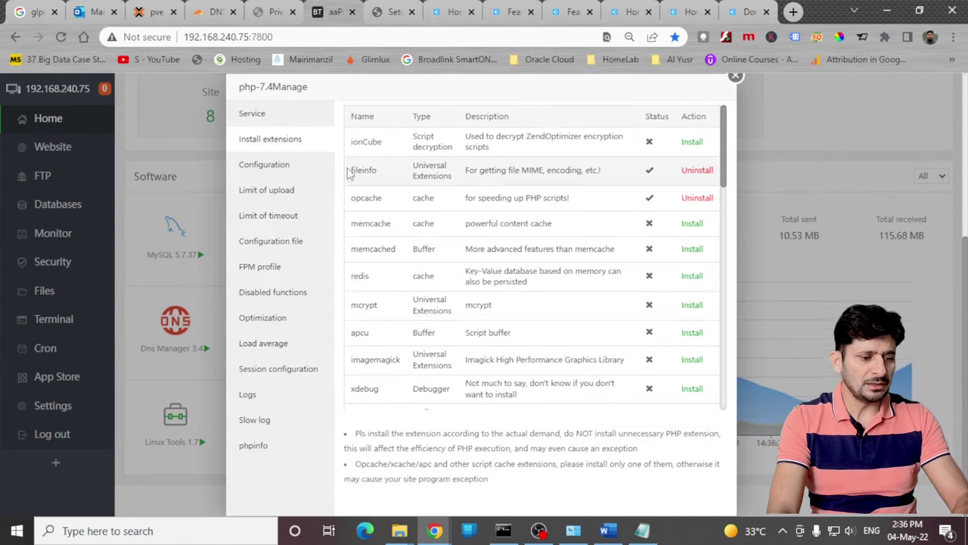
key("ctrl+f")
key("ctrl+v")
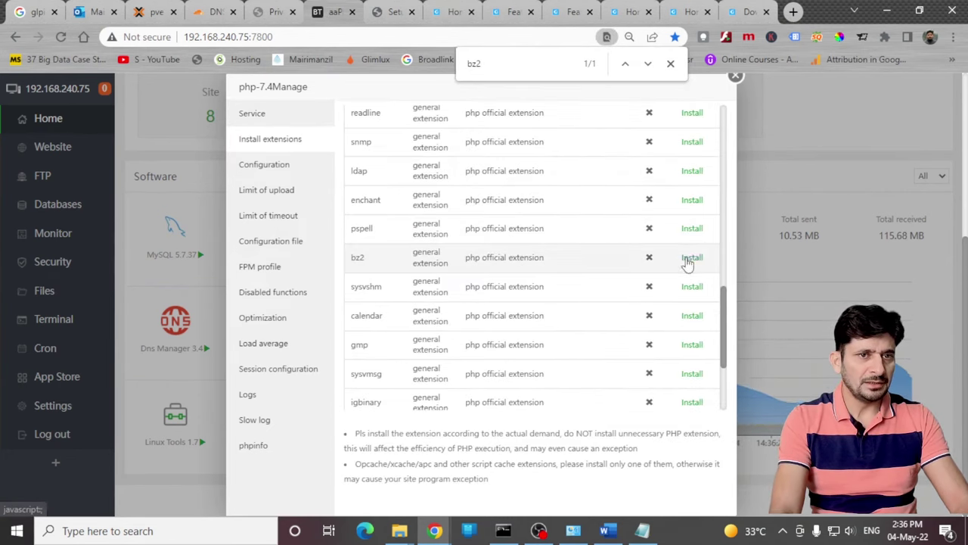
left_click(690, 258)
left_click(559, 330)
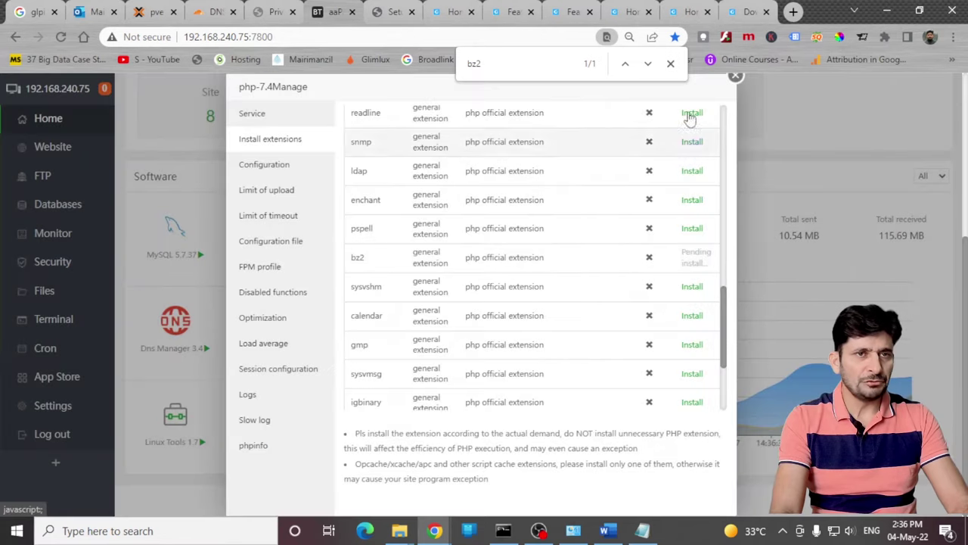
left_click(670, 63)
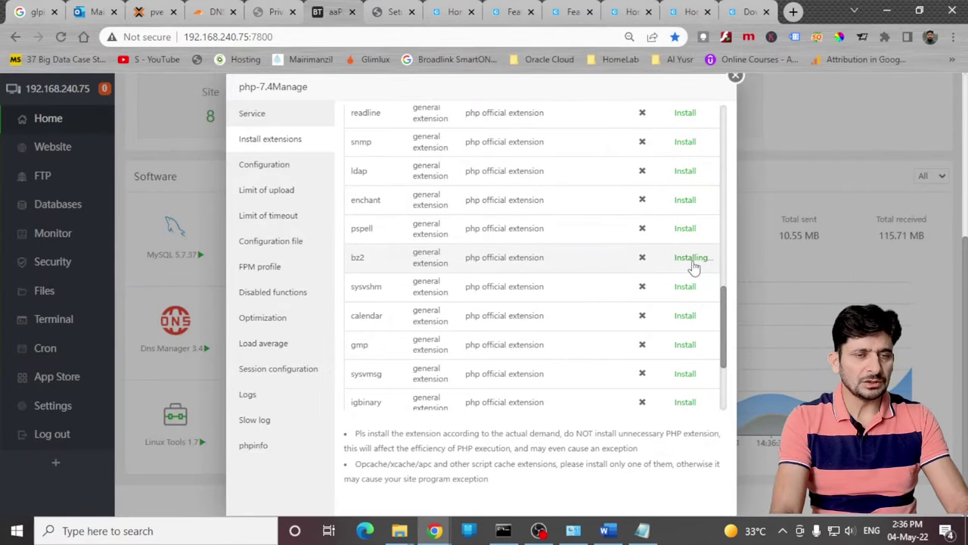
Step: Restart the PHP 7.4 service so the new extensions take effect
left_click_drag(724, 318, 729, 121)
left_click(253, 115)
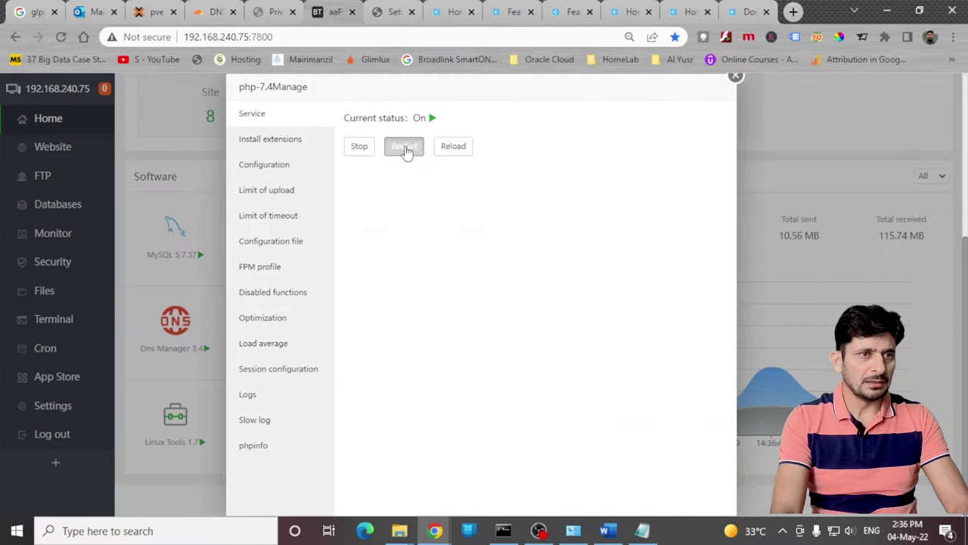
left_click(404, 146)
left_click(562, 335)
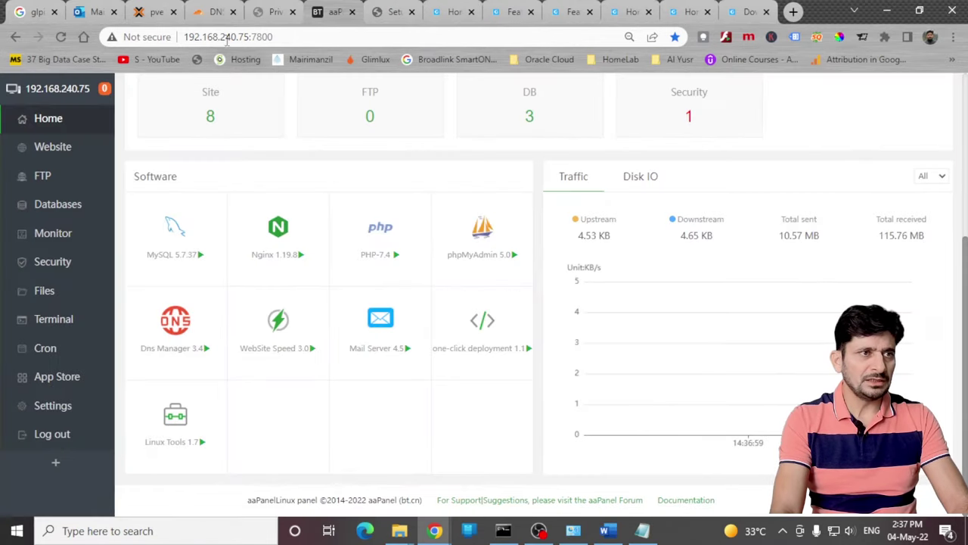
Step: Rerun the GLPI requirements check so bz2 passes and continue to the Step 1 database form
left_click(378, 14)
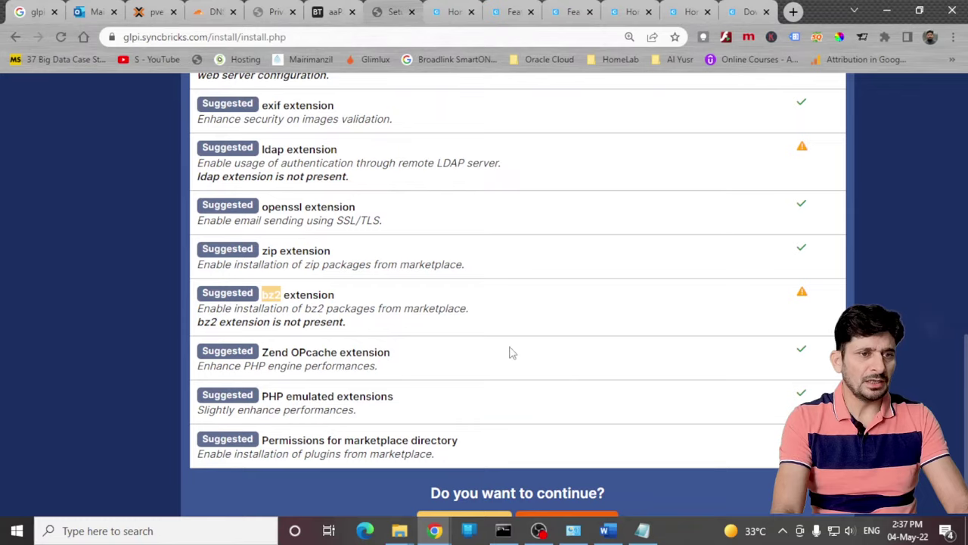
scroll(522, 366, "down", 1)
left_click(545, 463)
scroll(668, 330, "down", 10)
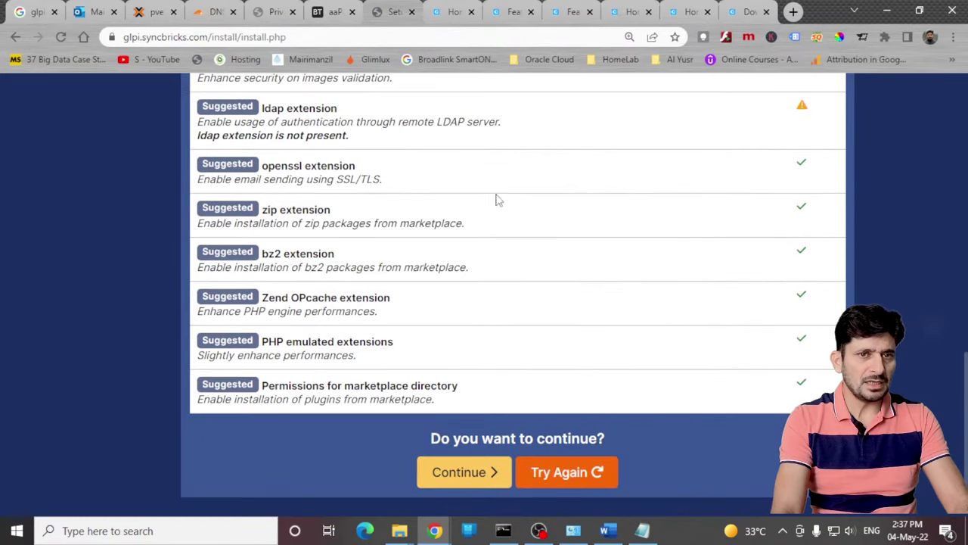
scroll(649, 313, "up", 3)
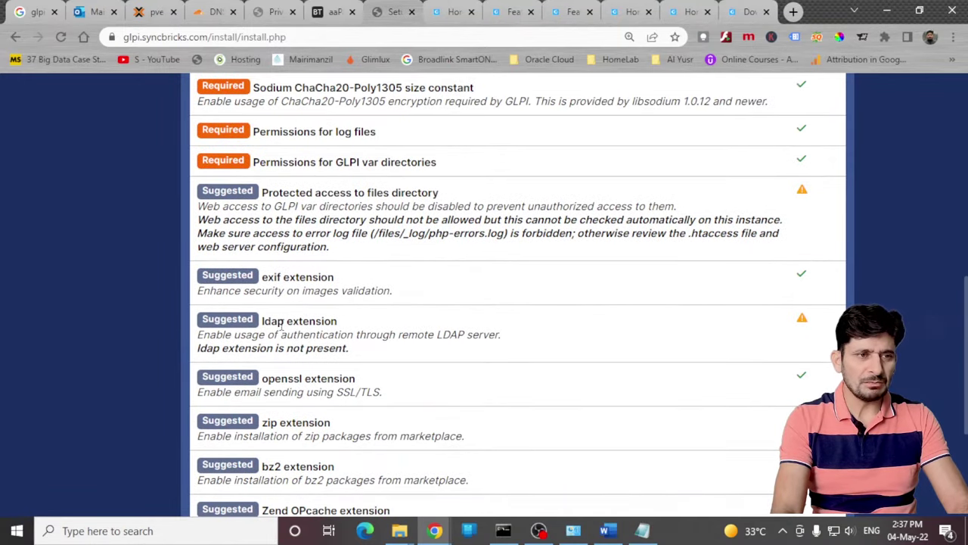
left_click_drag(263, 321, 359, 322)
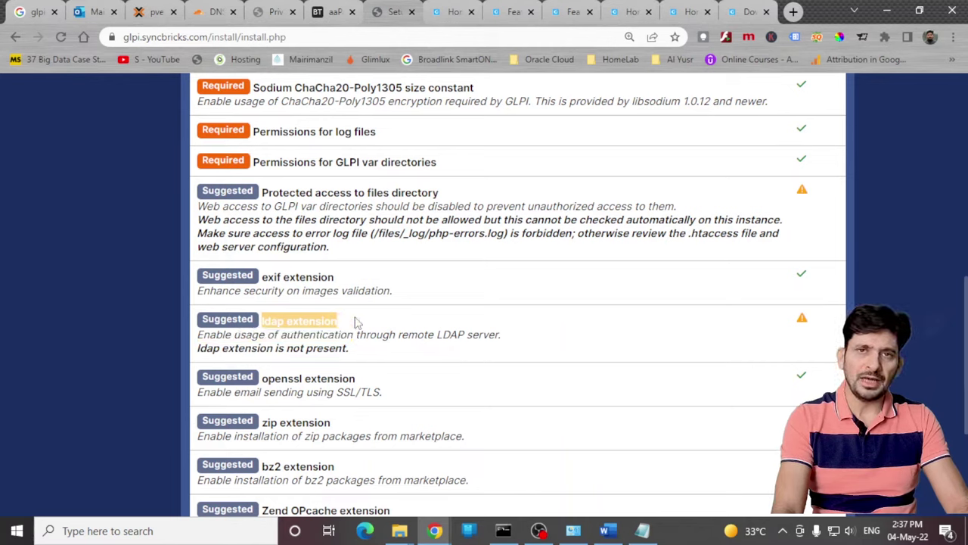
left_click(358, 322)
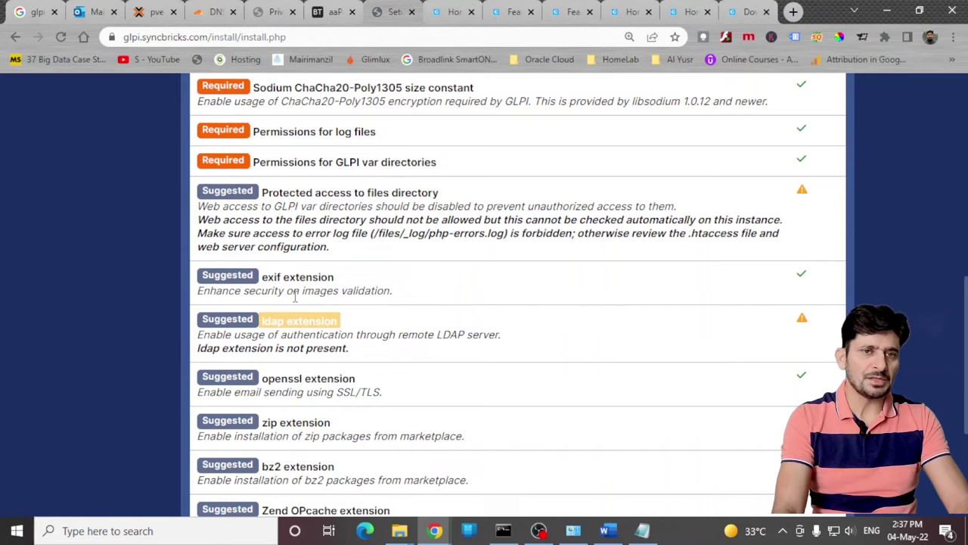
scroll(295, 297, "down", 3)
left_click(458, 458)
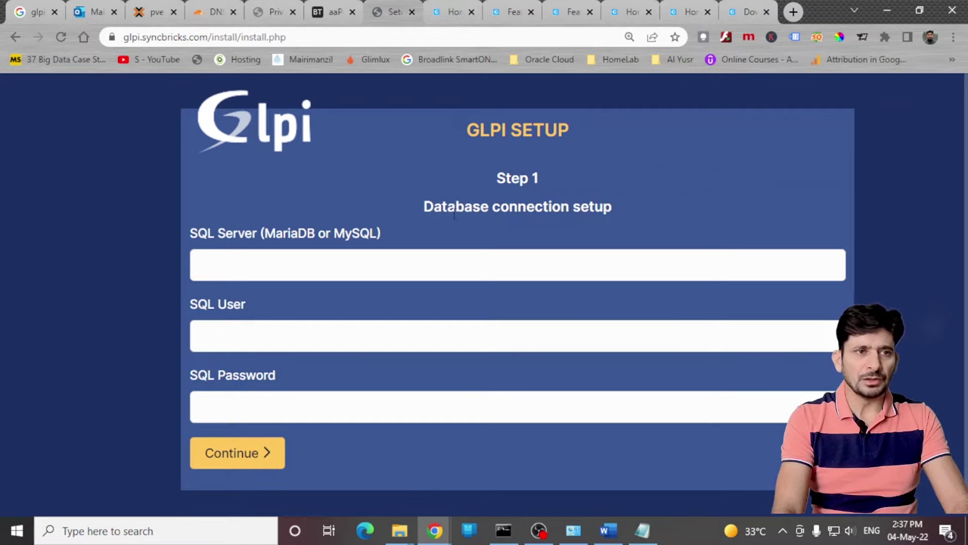
Step: Connect to SQL server localhost using the database user and password copied from the notes
left_click(219, 255)
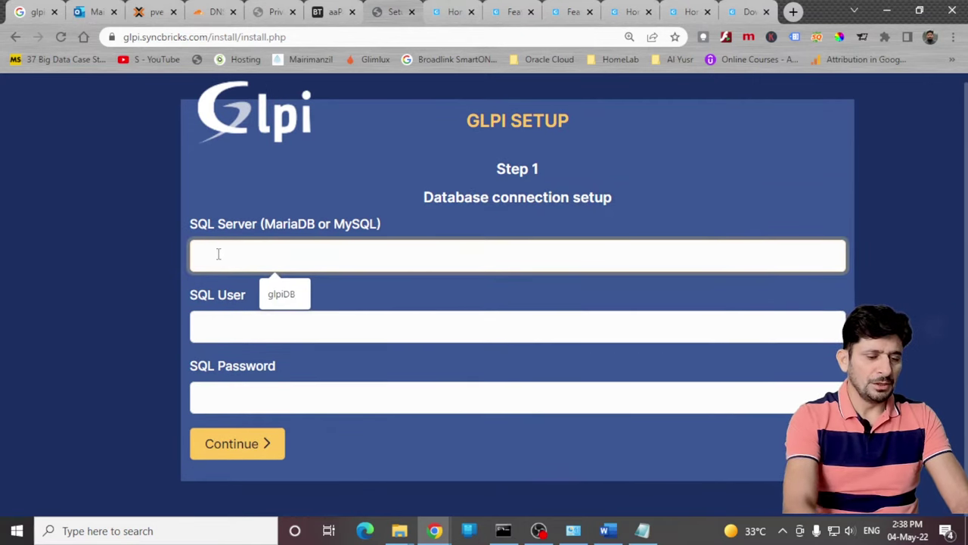
type("localhost")
double_click(454, 327)
key("ctrl+c")
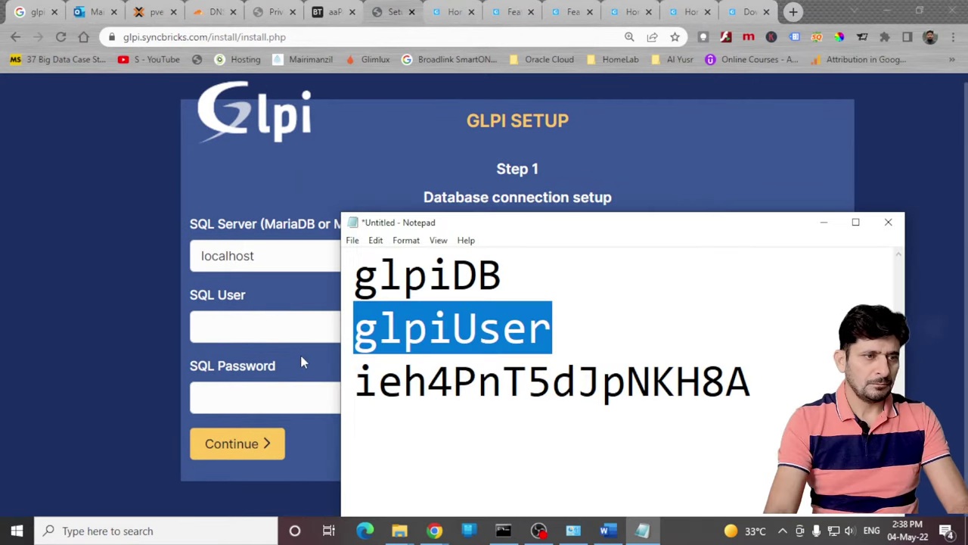
key("alt+Tab")
left_click(281, 327)
key("ctrl+v")
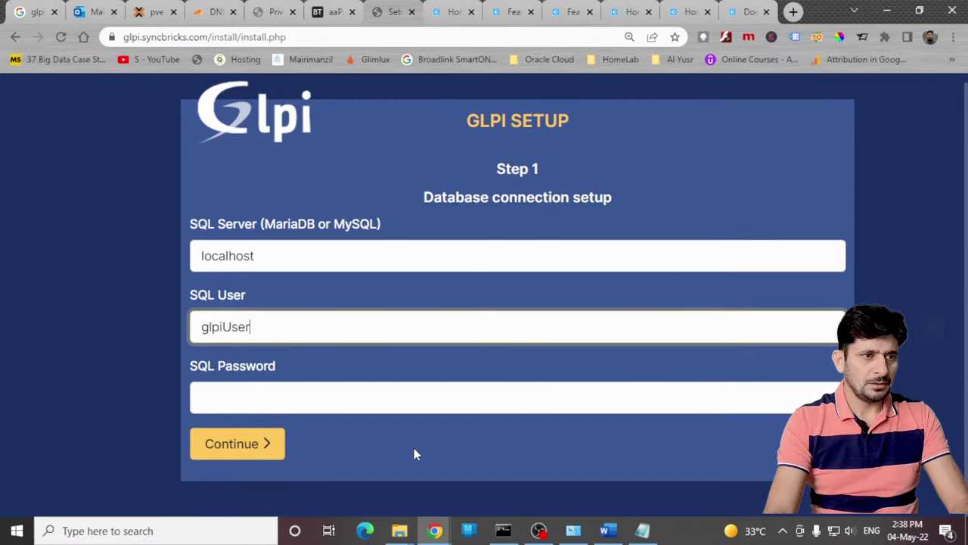
left_click(642, 530)
left_click_drag(752, 382, 337, 387)
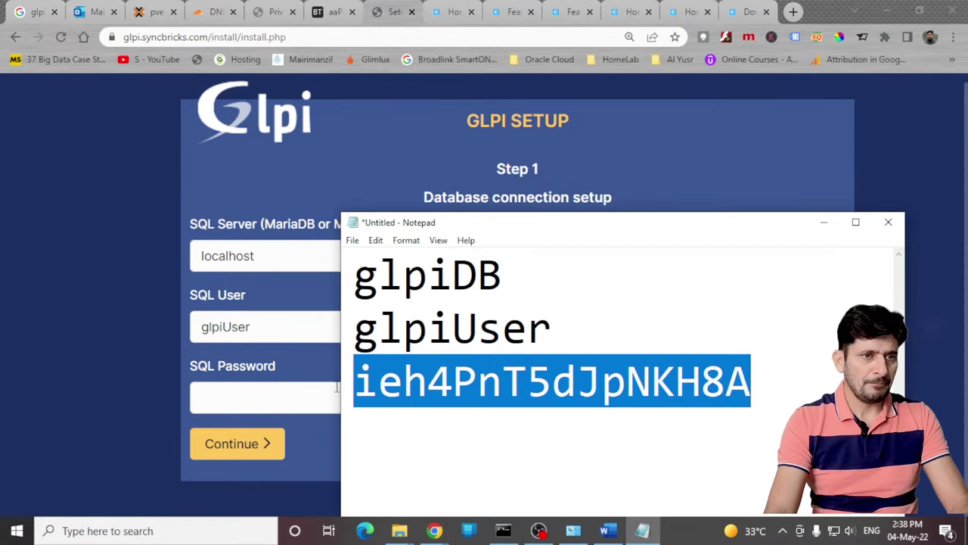
key("ctrl+c")
left_click(237, 398)
key("ctrl+v")
left_click(234, 448)
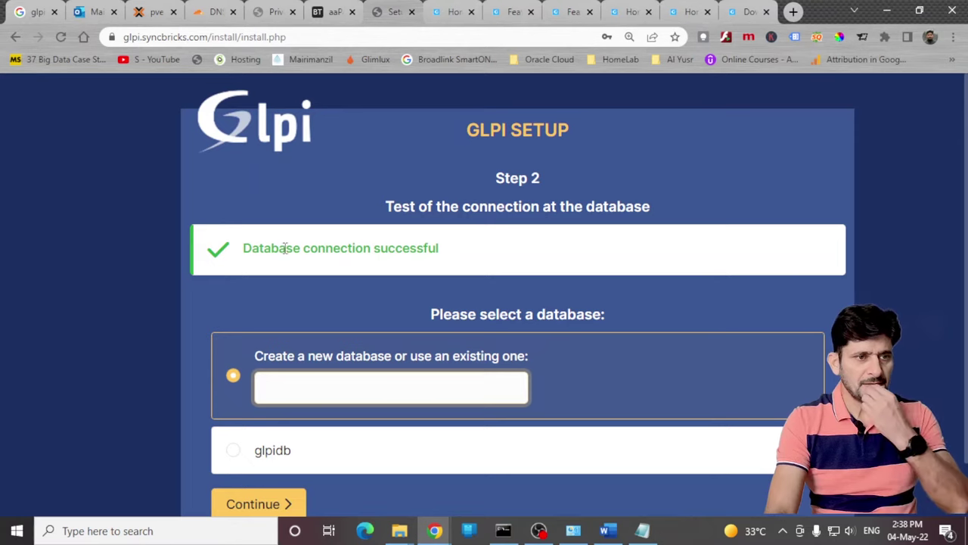
Step: Select the existing glpidb database and initialize it to reach the Collect data step
scroll(380, 337, "down", 2)
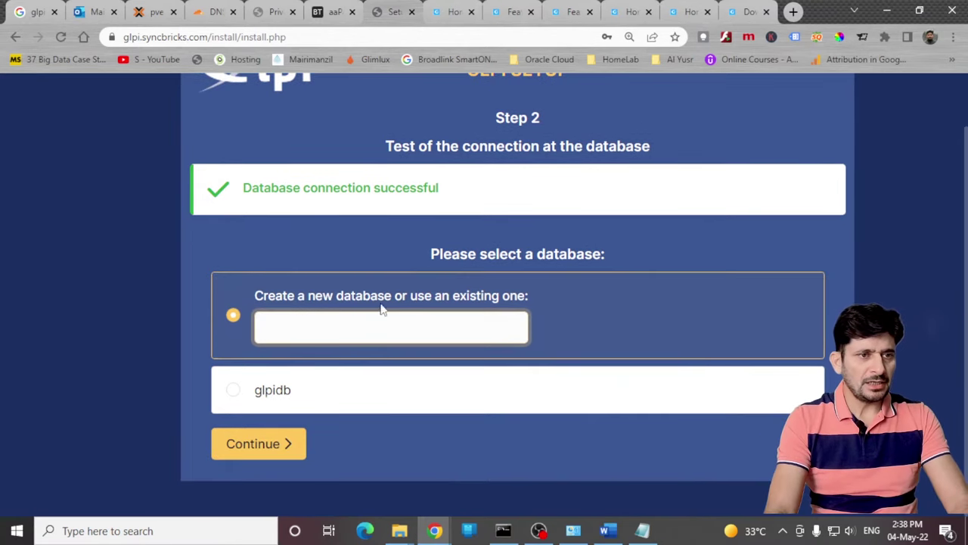
left_click(234, 392)
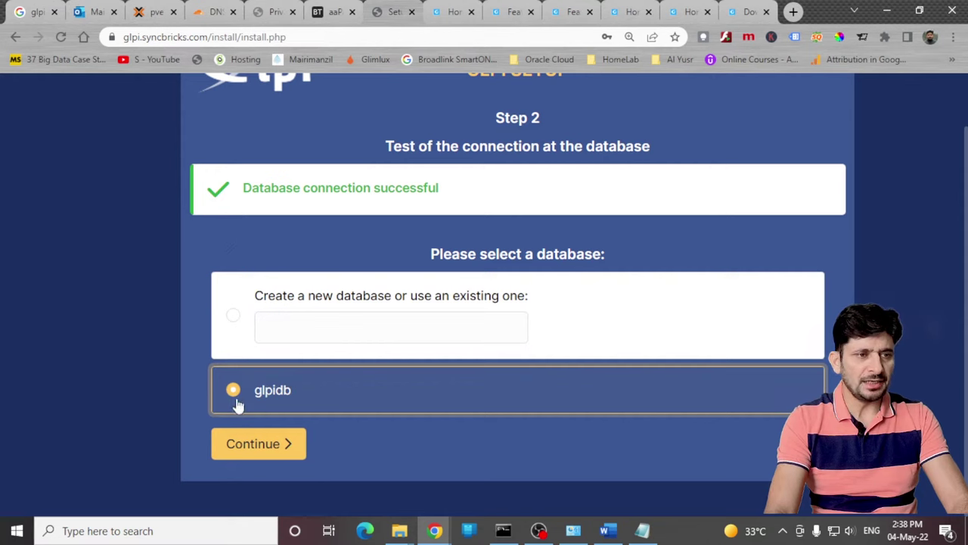
left_click(264, 445)
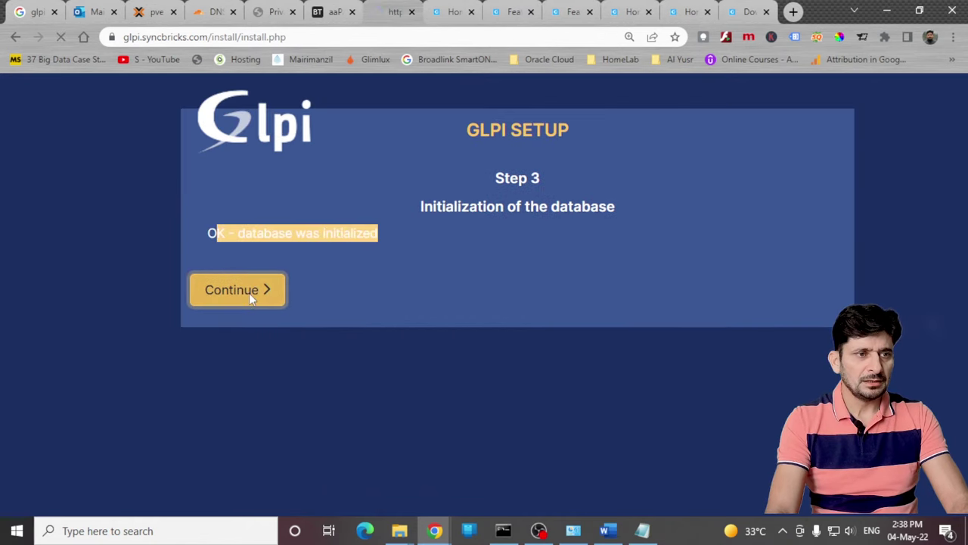
left_click(248, 293)
Step: Continue past the usage-statistics page and Step 5 to reach the installation-finished page
scroll(275, 237, "down", 2)
scroll(220, 296, "up", 2)
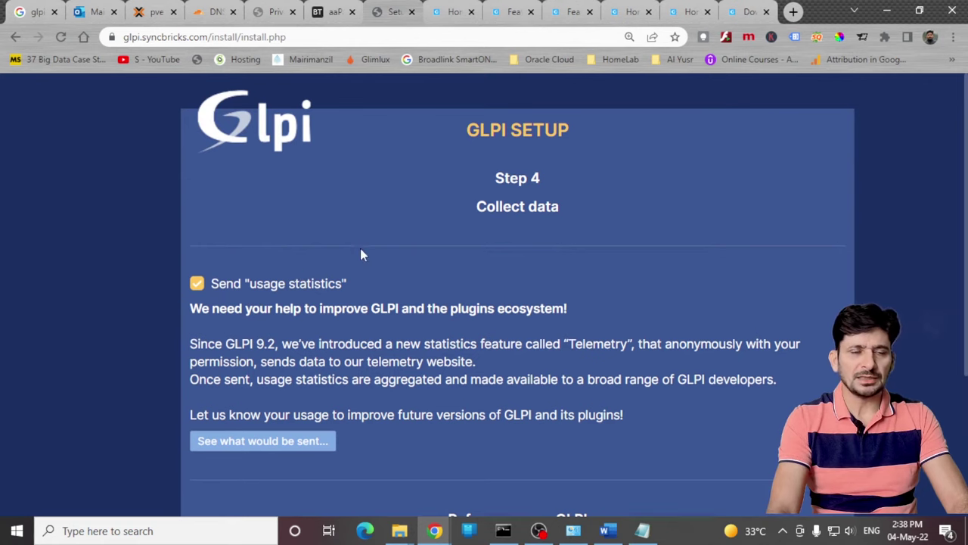
scroll(411, 214, "down", 1)
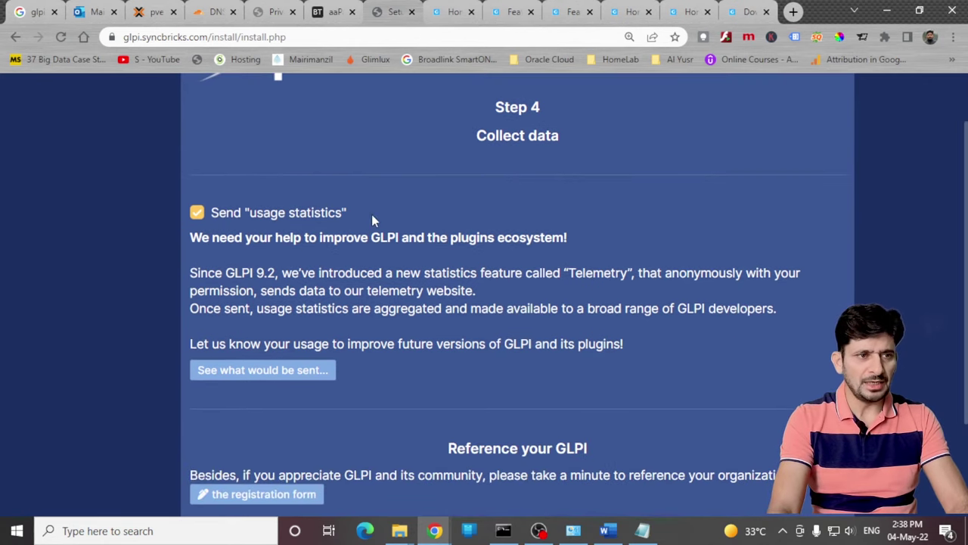
scroll(372, 218, "down", 2)
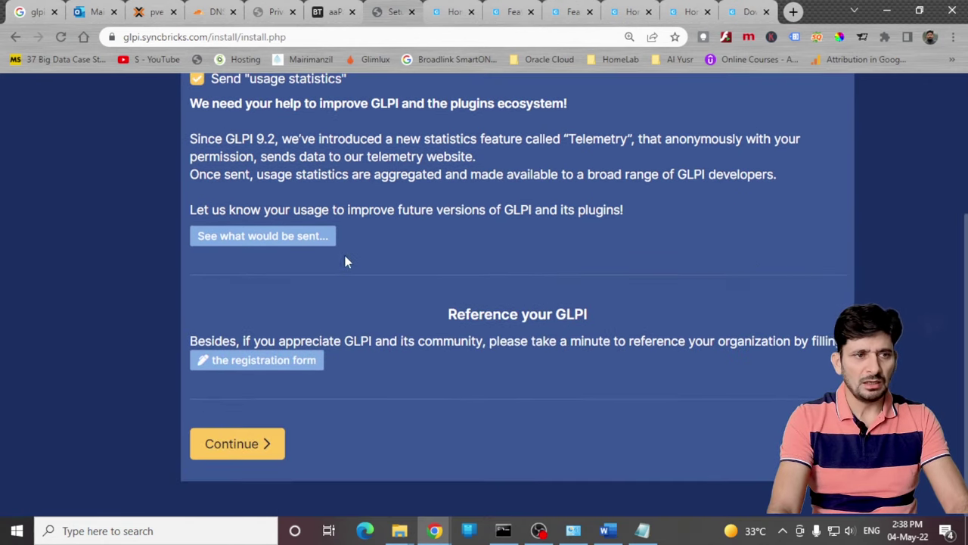
left_click(260, 445)
left_click(266, 450)
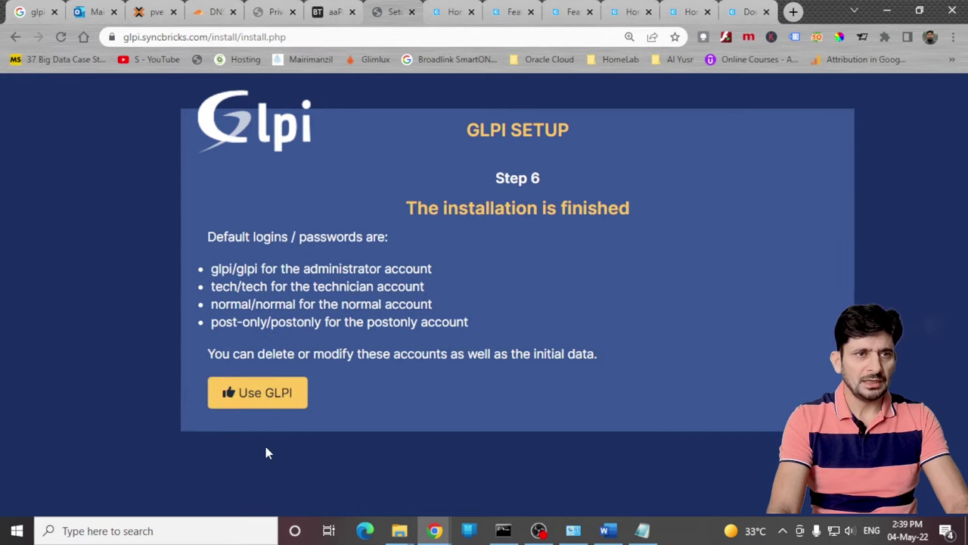
Step: Sign in to GLPI as the default glpi administrator using its default password
left_click(270, 398)
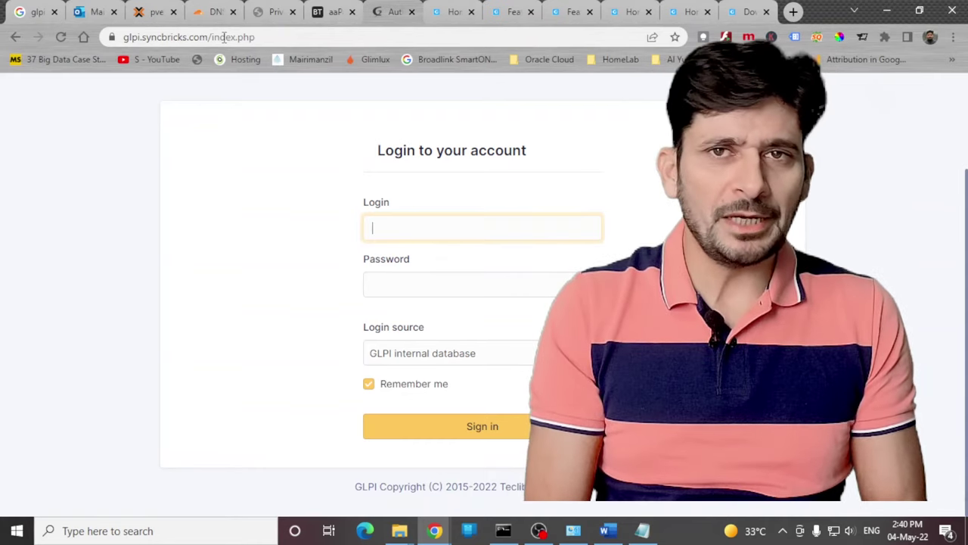
type("glpi")
key("Tab")
type("glpi")
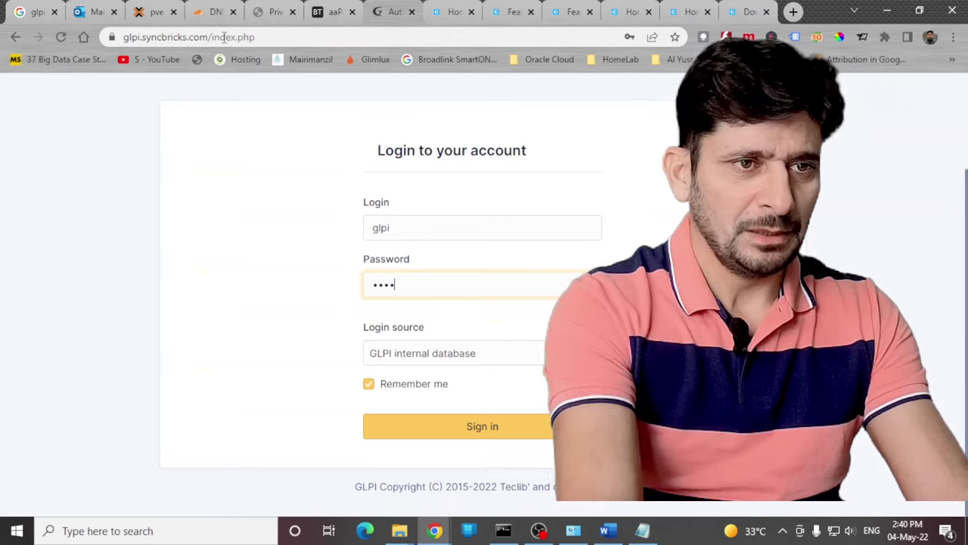
left_click(488, 433)
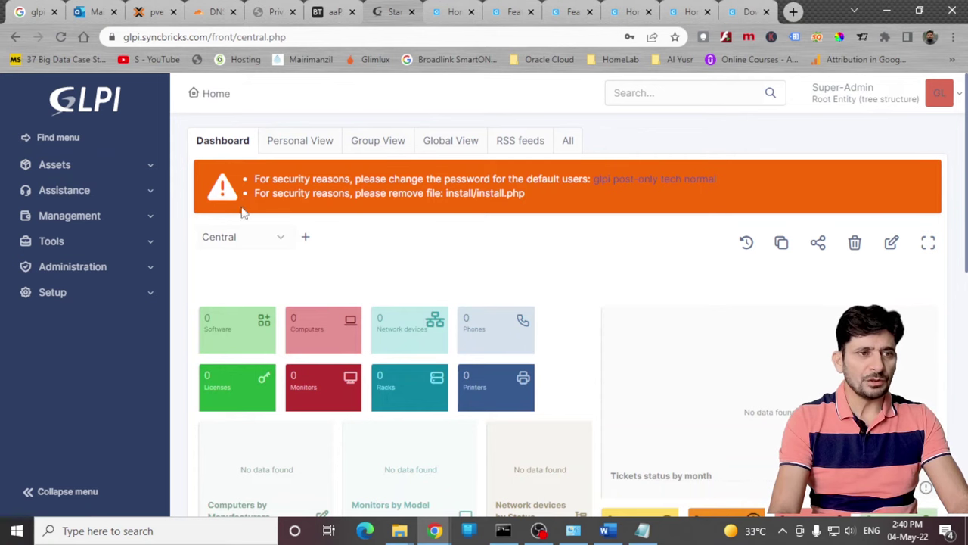
scroll(264, 284, "down", 1)
scroll(264, 284, "up", 1)
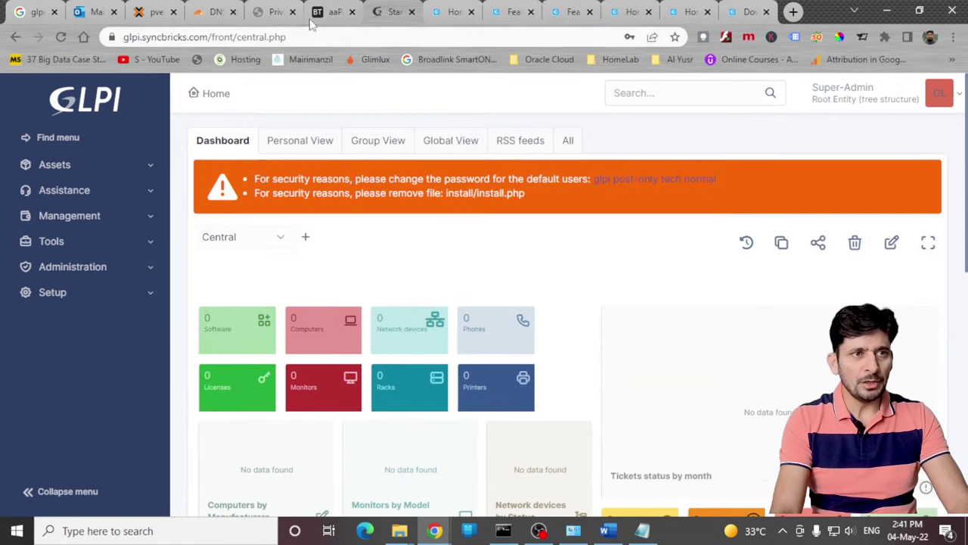
Step: Rename the install folder in the glpi.syncbricks.com site root to install_ddd
left_click(333, 12)
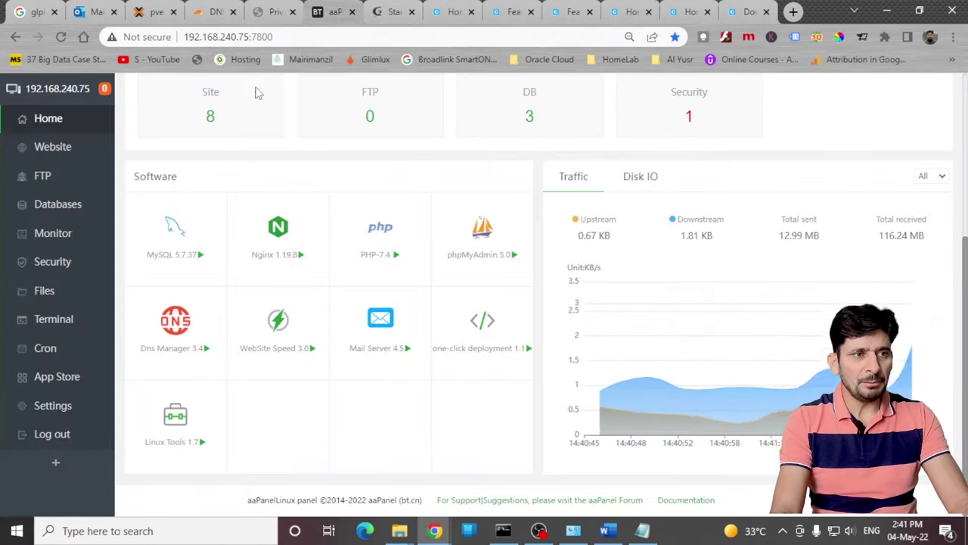
left_click(61, 148)
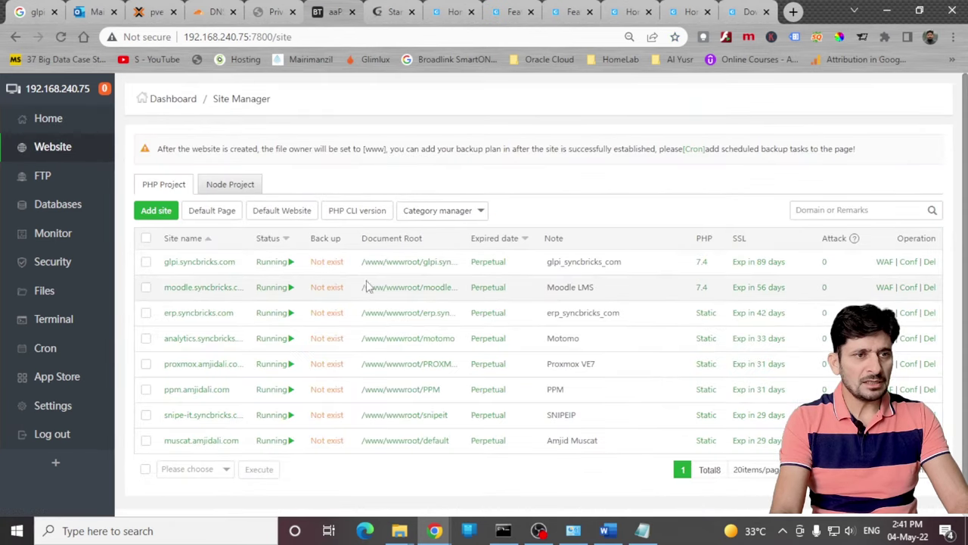
left_click(409, 263)
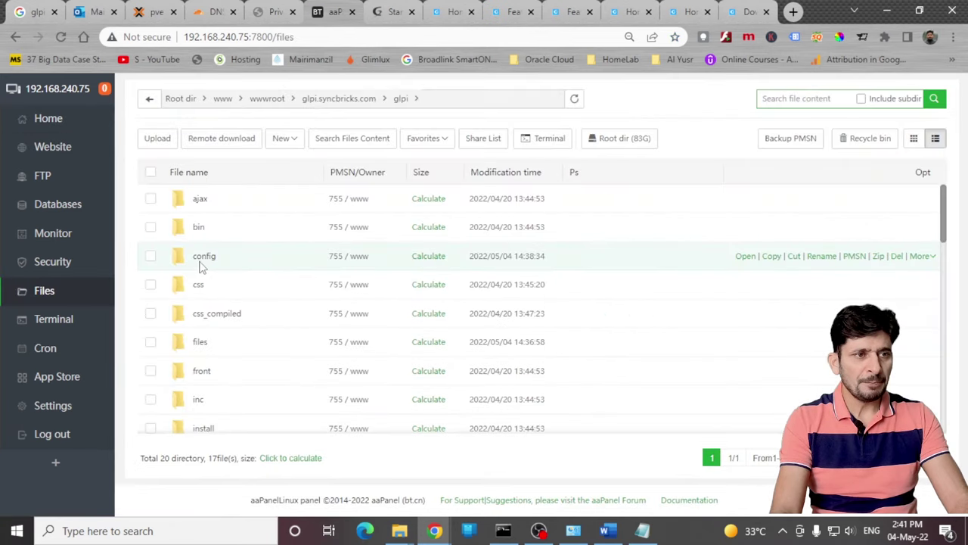
scroll(227, 348, "down", 2)
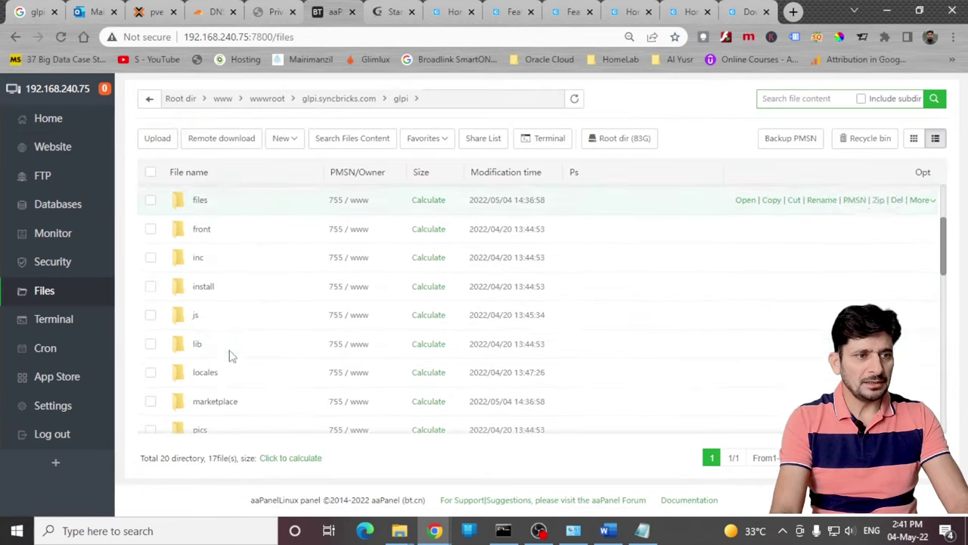
right_click(202, 294)
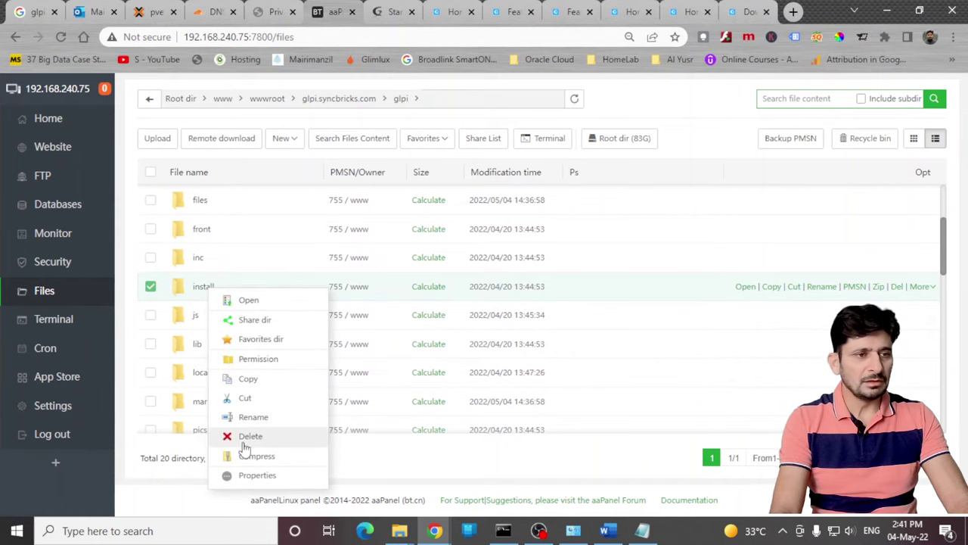
left_click(254, 417)
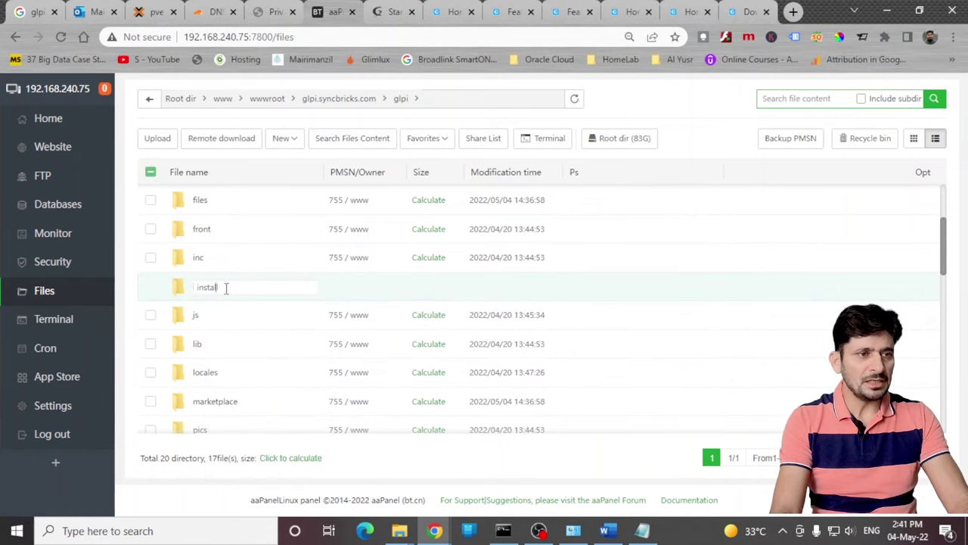
type("_ddd")
key("Return")
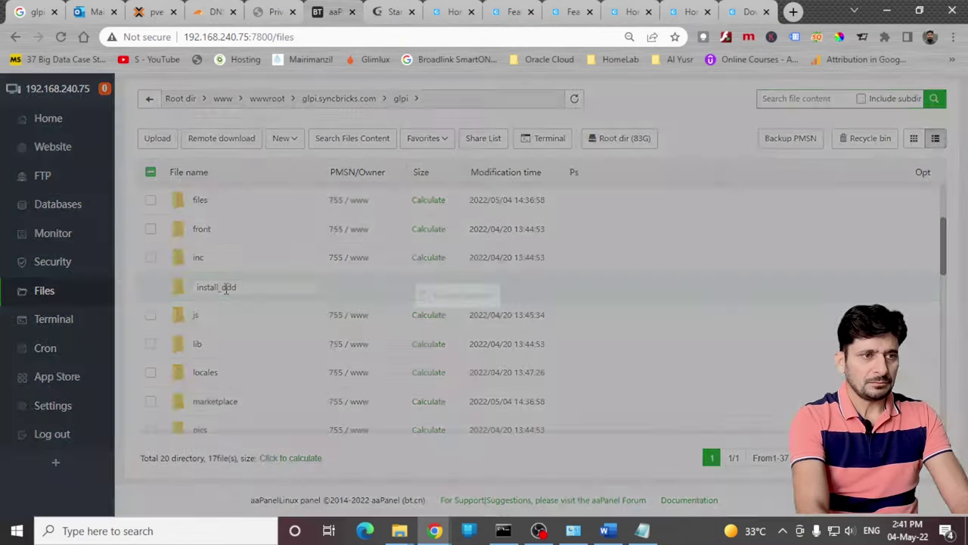
Step: Reload the GLPI dashboard to refresh its warnings and open the users list
left_click(382, 17)
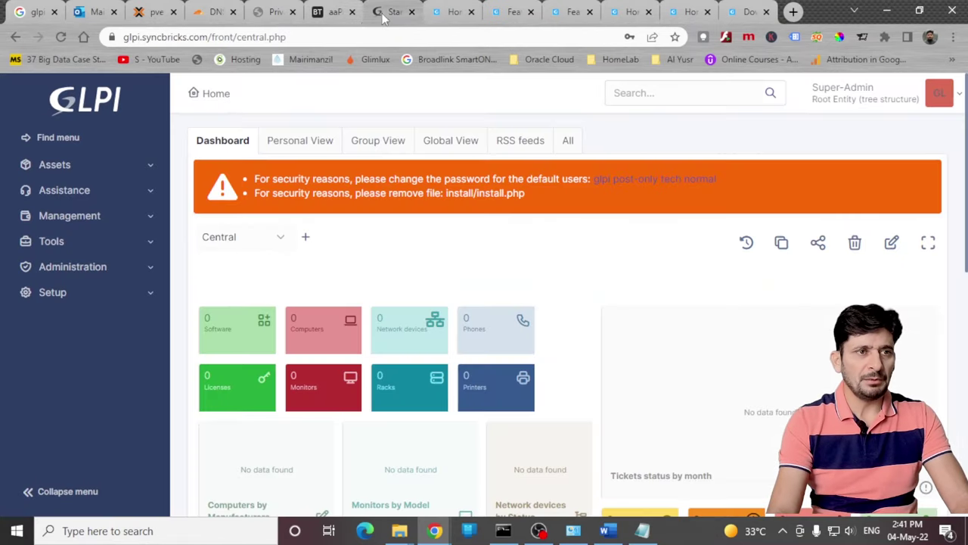
left_click(65, 38)
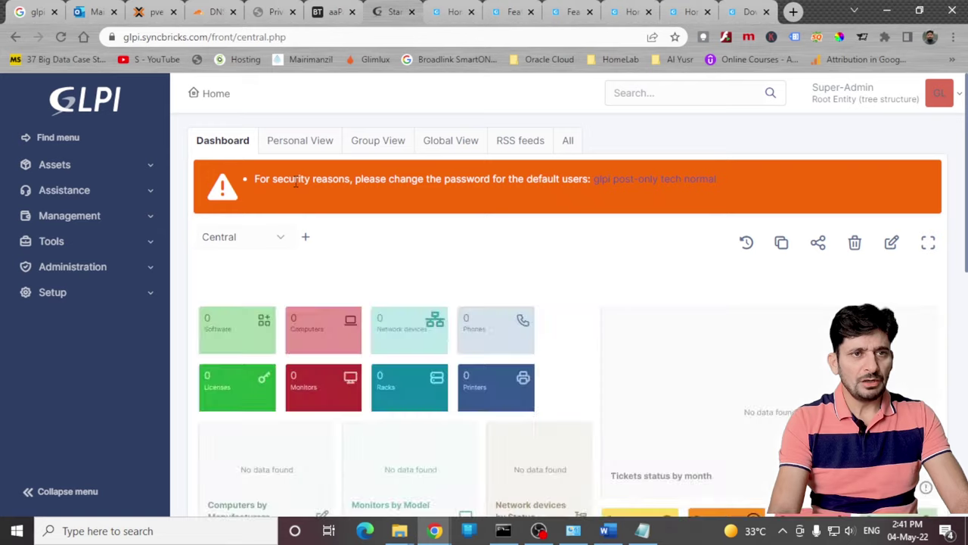
left_click(82, 266)
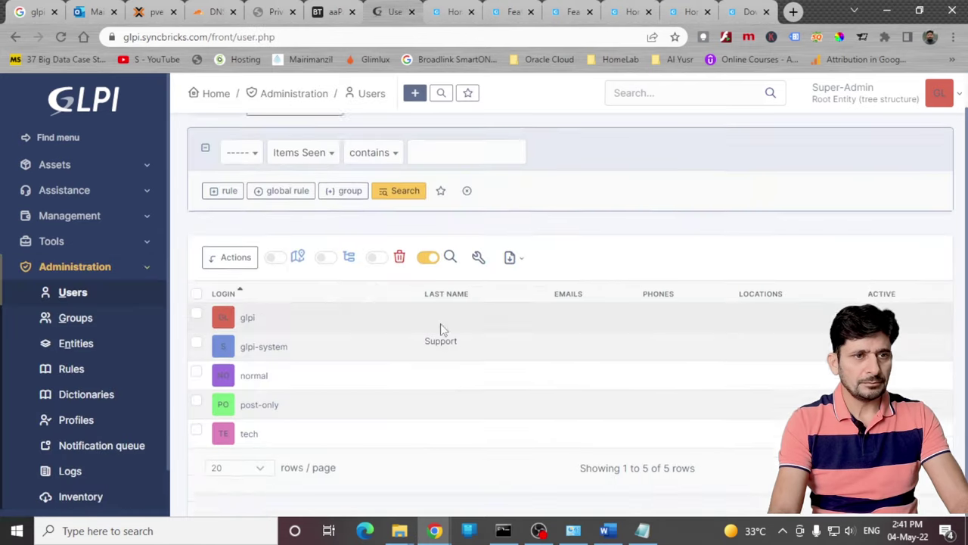
Step: Save new passwords for the glpi, post-only and tech users, then edit the normal user
left_click(247, 318)
key("Return")
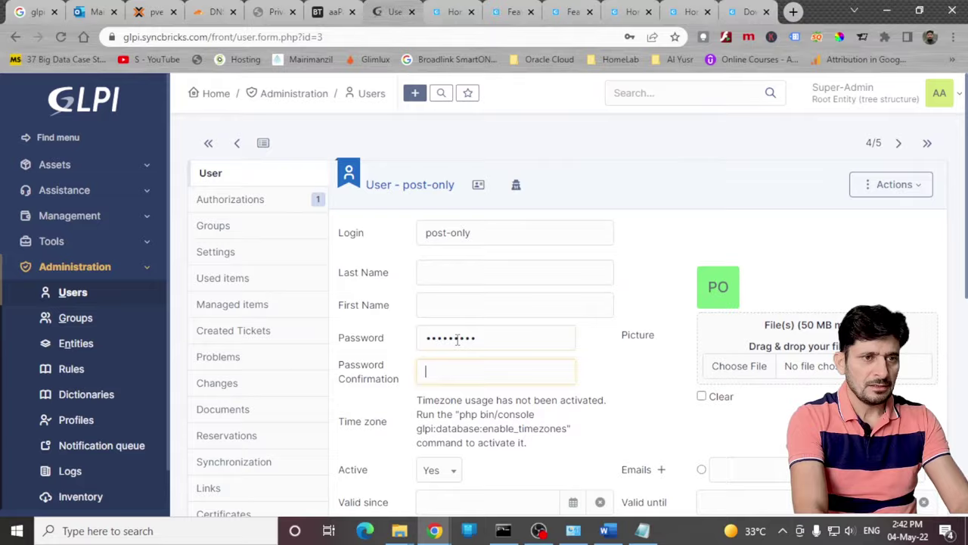
key("Return")
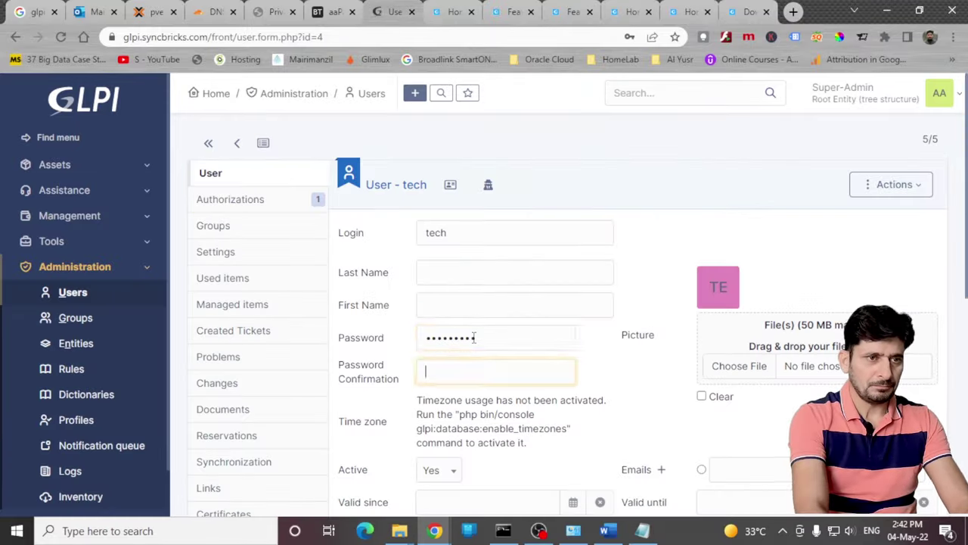
key("ctrl+alt+g")
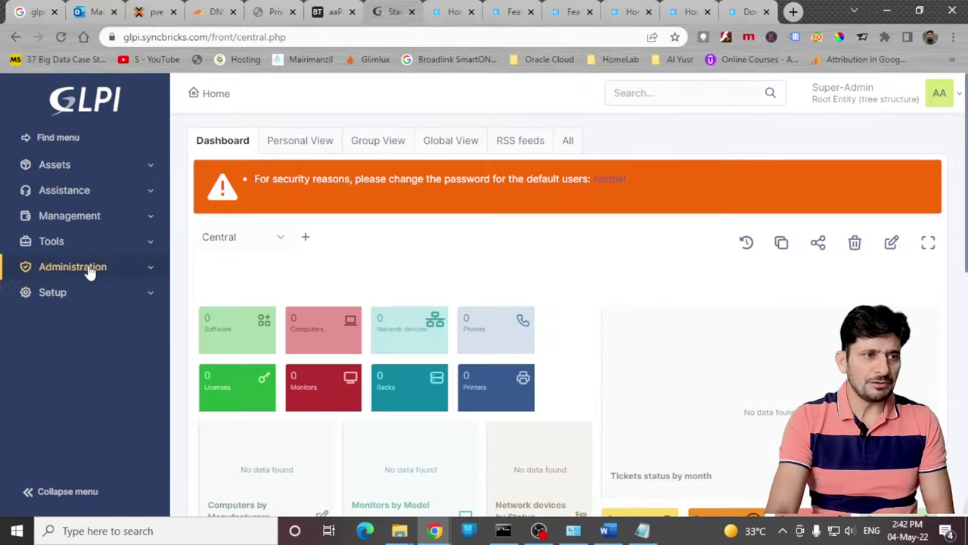
left_click(88, 267)
left_click(254, 375)
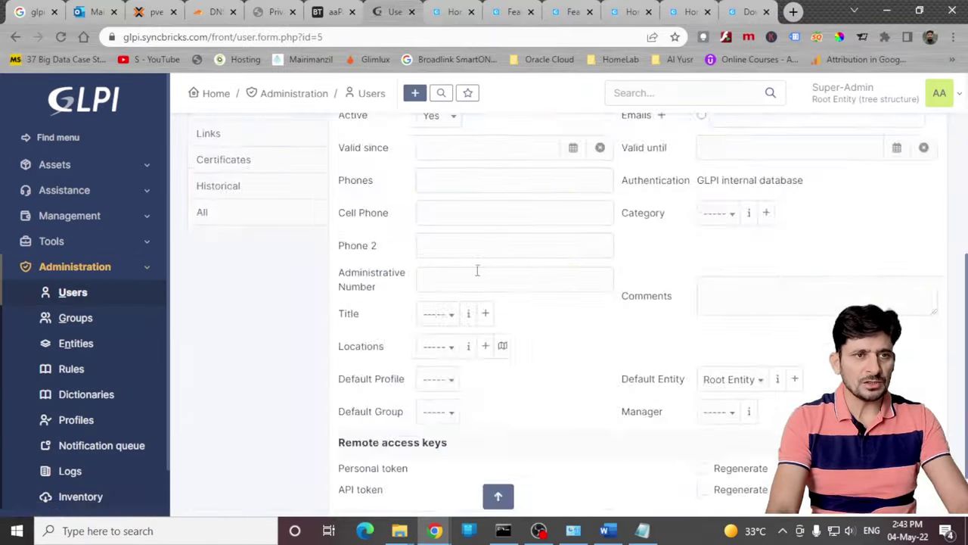